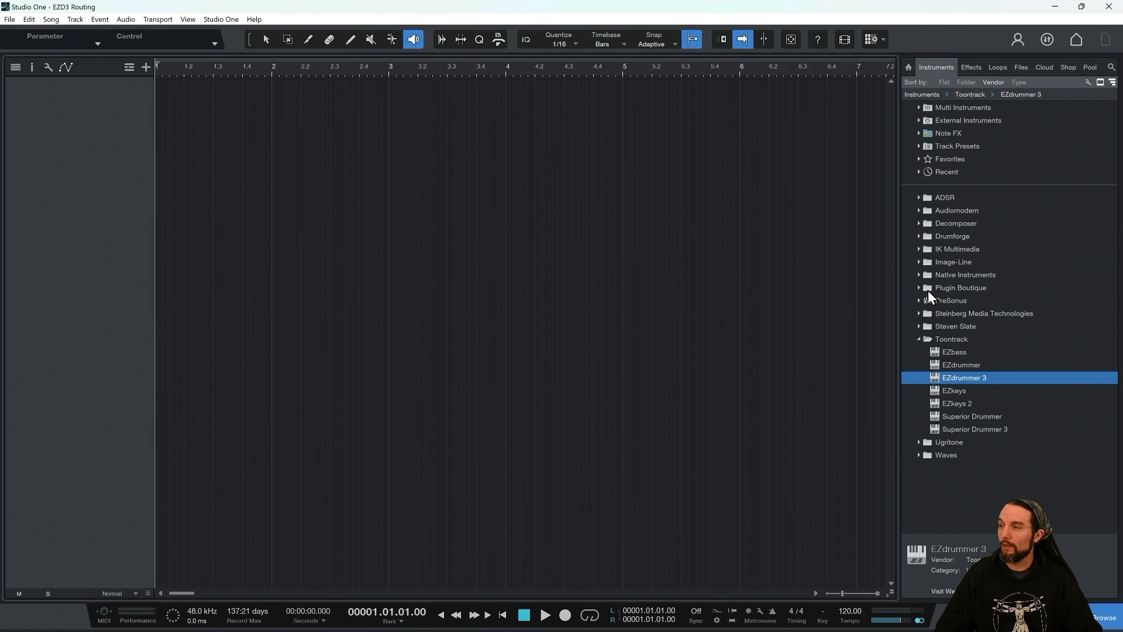
# - Drag EZdrummer 3 from the Toontrack instruments folder into the empty song as an instrument track
pyautogui.click(919, 340)
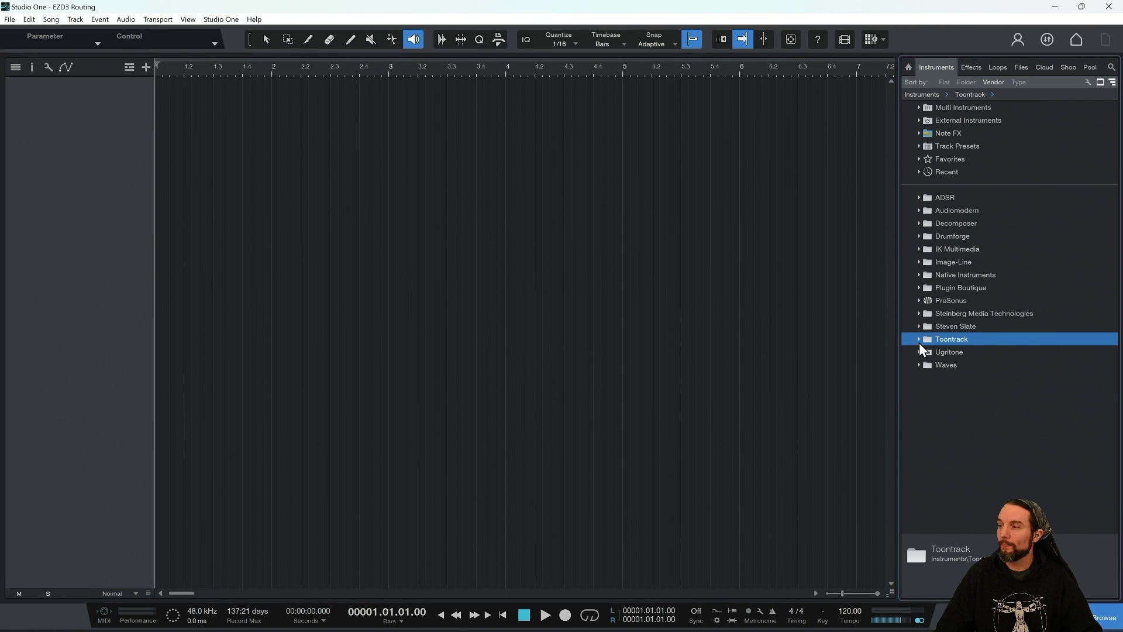
pyautogui.click(919, 340)
pyautogui.moveTo(956, 381); pyautogui.dragTo(204, 170)
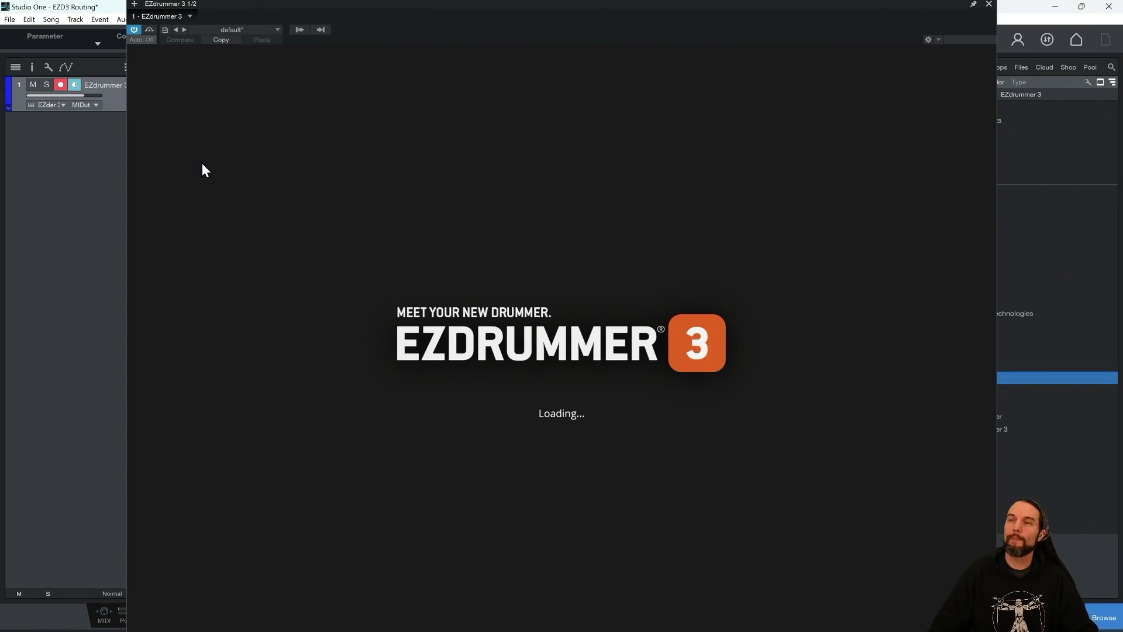
# - Close the EZdrummer 3 window and show the console with EZdrummer 3 in the Instruments list
pyautogui.click(988, 5)
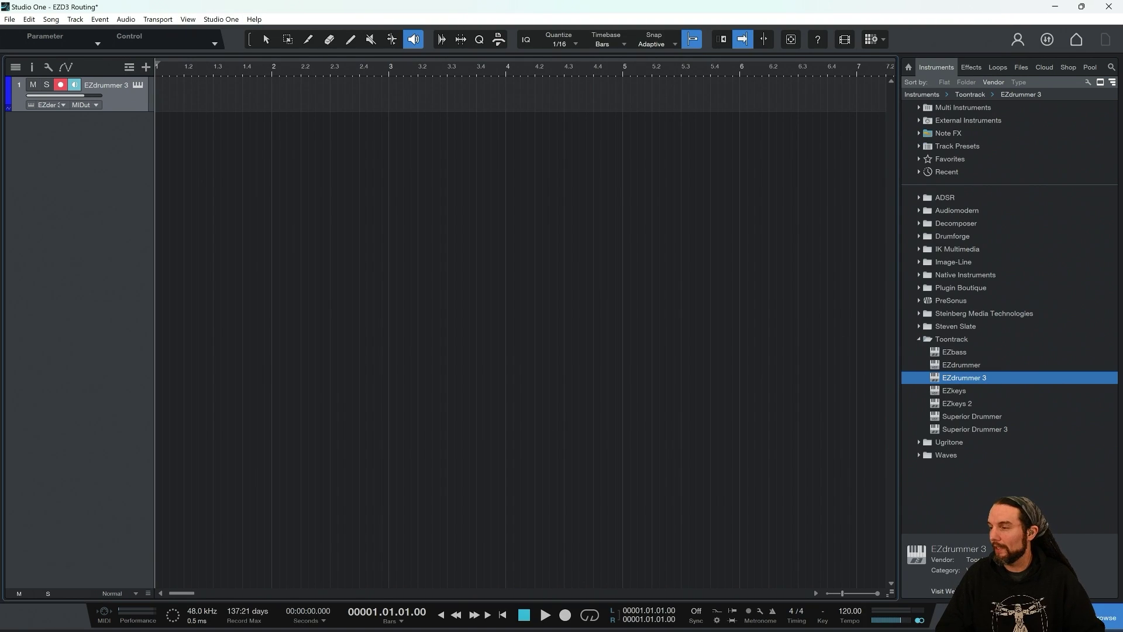
pyautogui.press('F3')
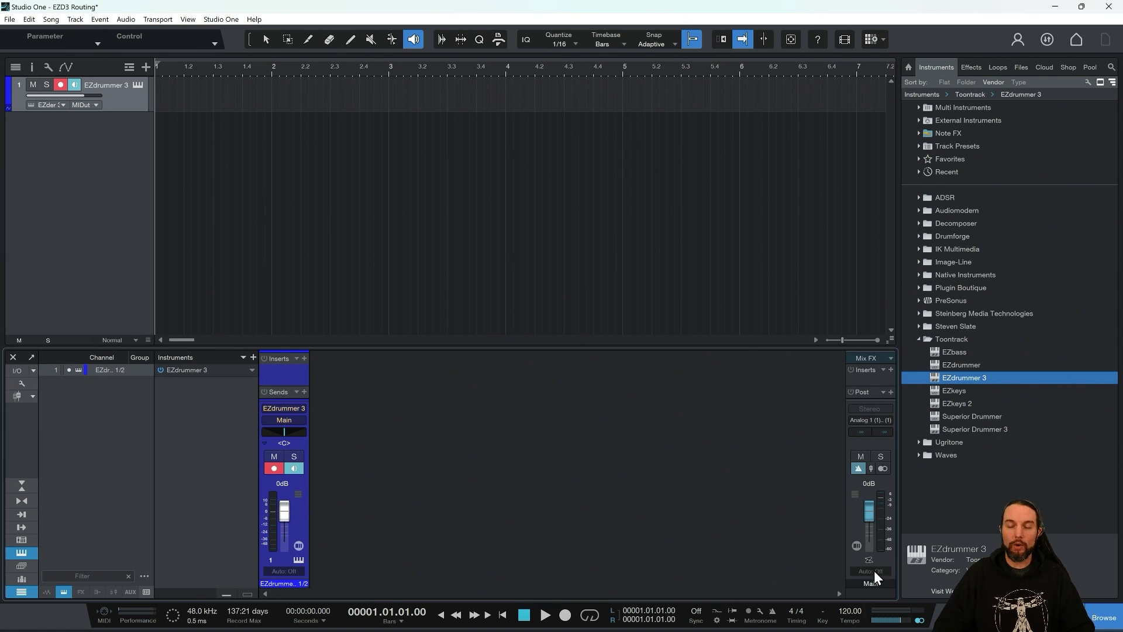
pyautogui.click(23, 590)
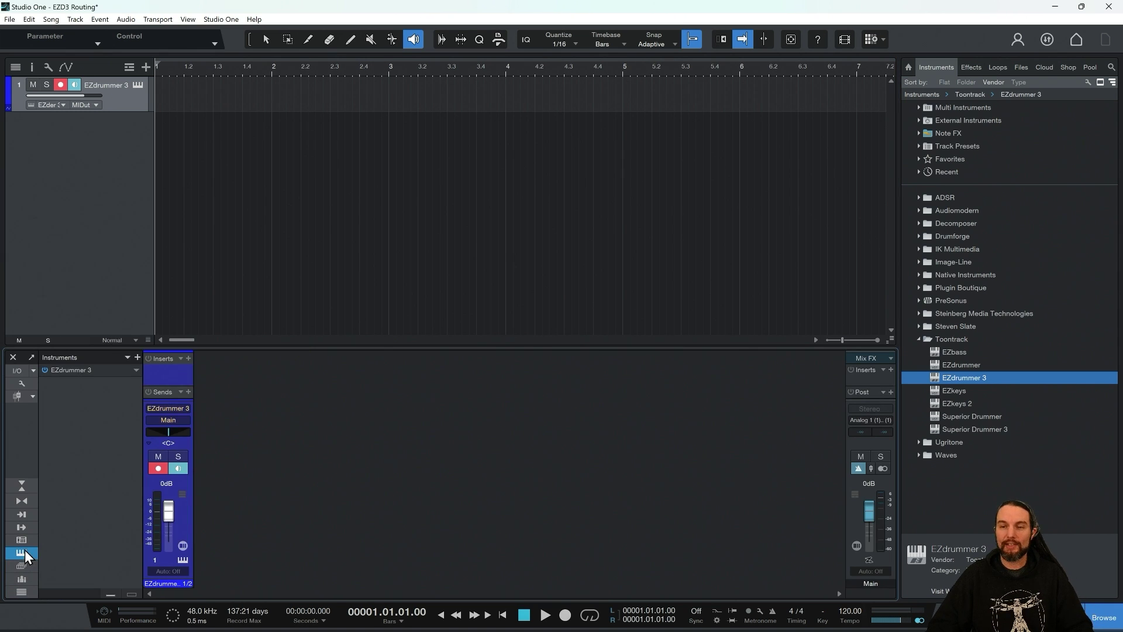
pyautogui.click(23, 553)
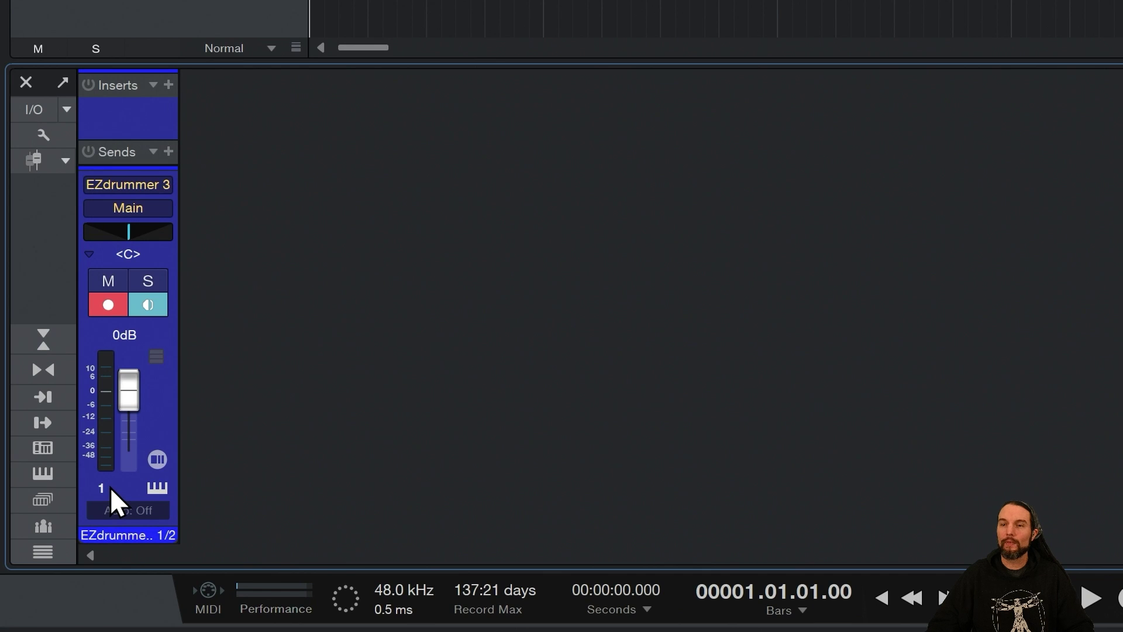
pyautogui.click(44, 473)
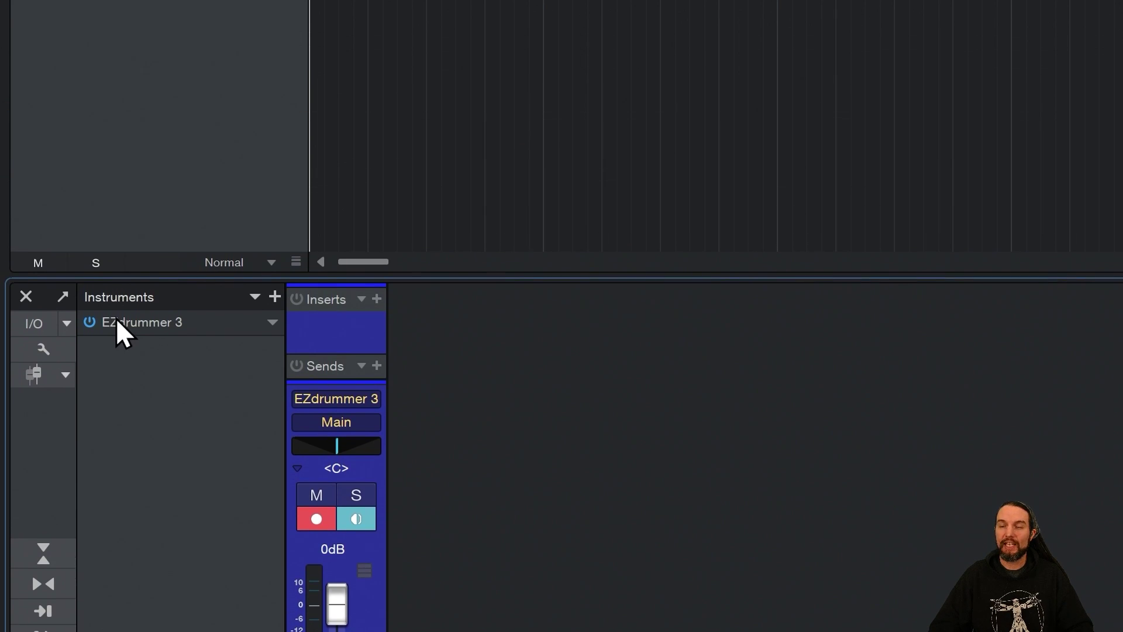
pyautogui.click(163, 318)
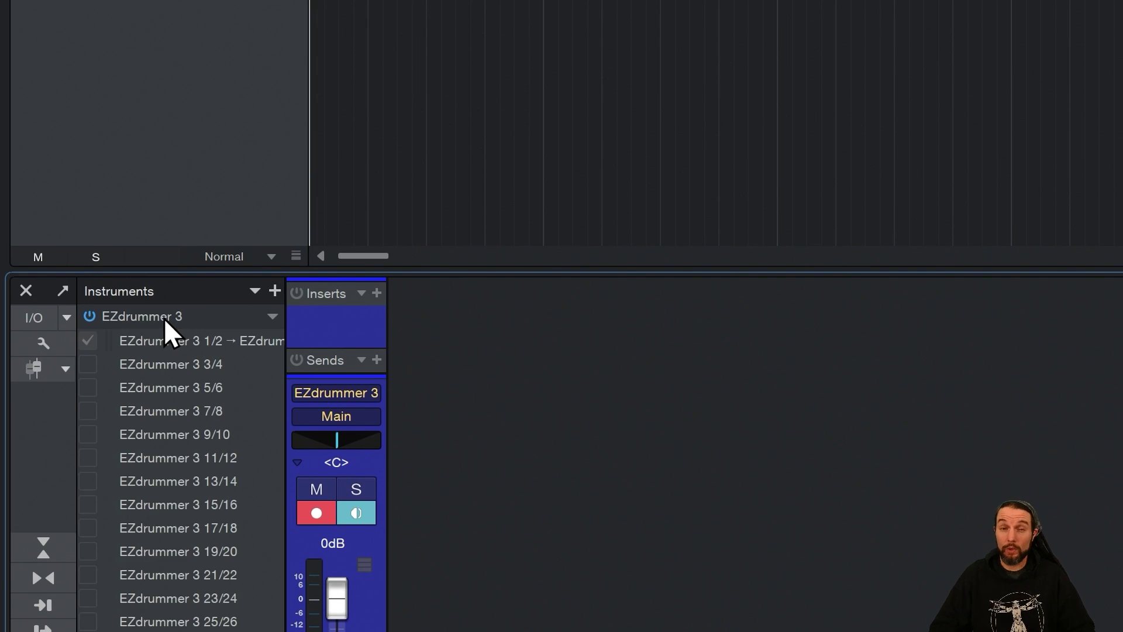
pyautogui.click(164, 318)
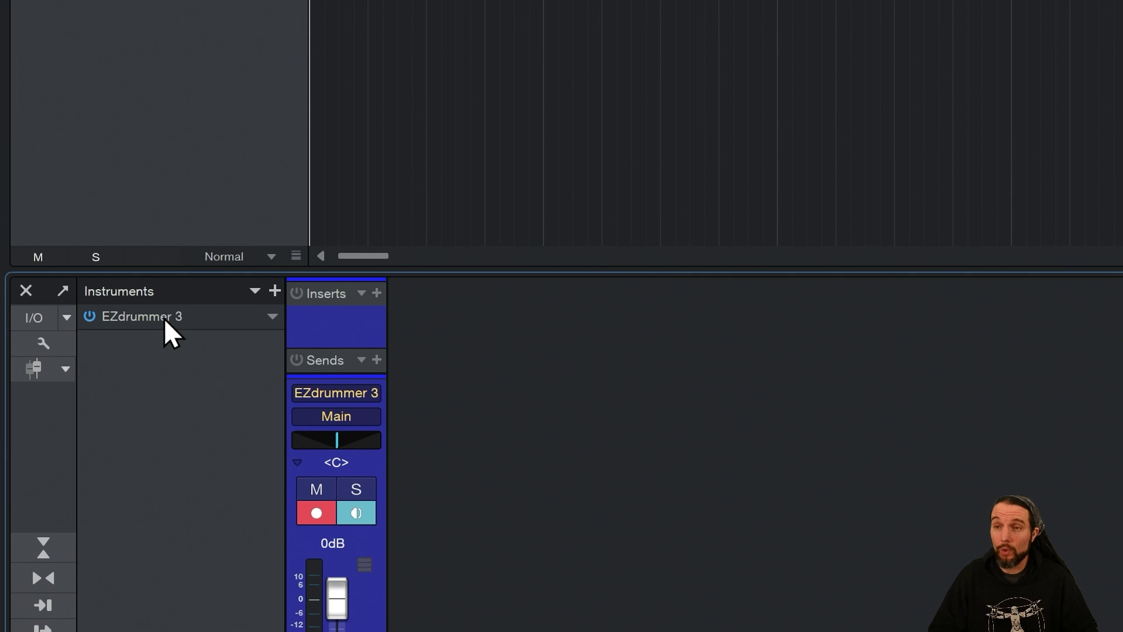
# - Expand EZdrummer 3 in the Instruments panel to list outputs 1/2 through 31/32
pyautogui.click(273, 317)
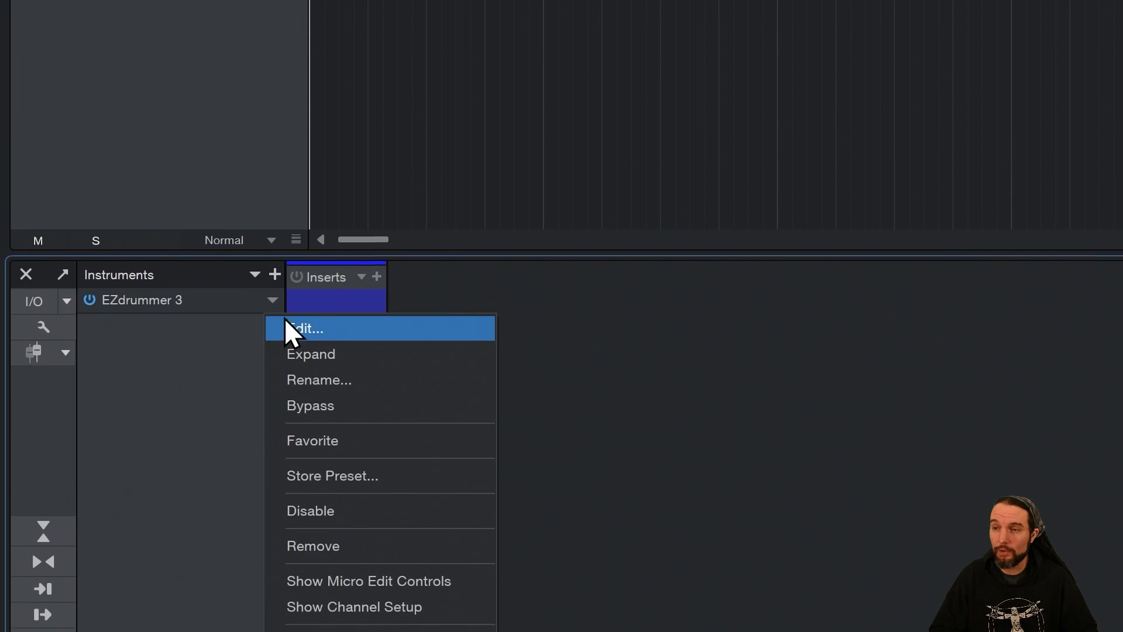
pyautogui.click(300, 351)
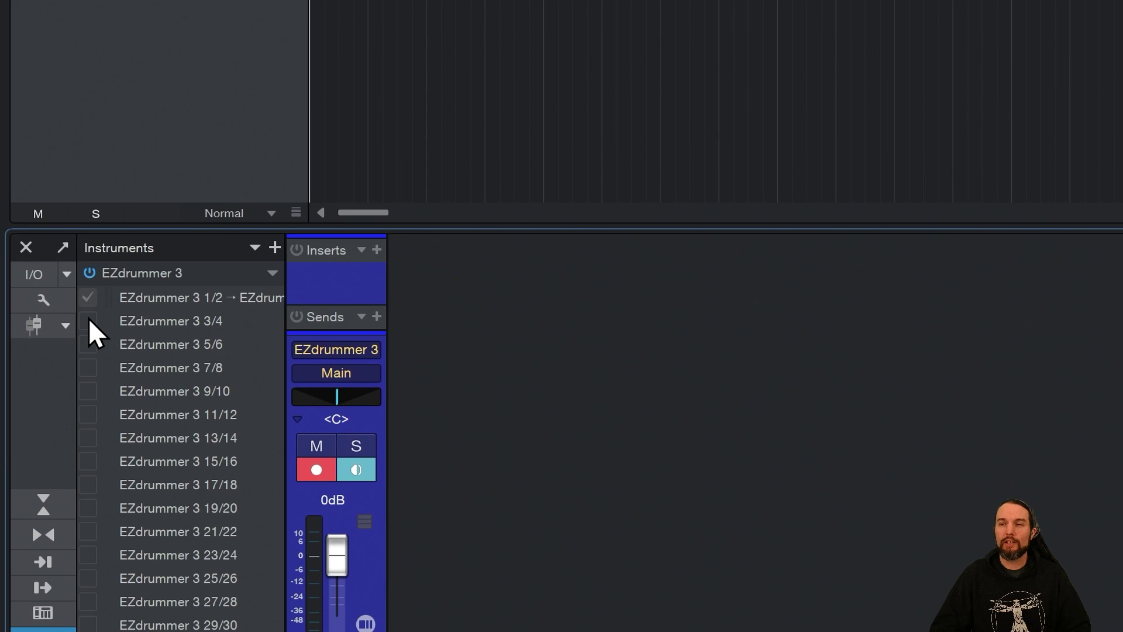
# - Tick EZdrummer 3 outputs 3/4 through 31/32 so each gets its own console channel
pyautogui.click(88, 341)
pyautogui.click(88, 364)
pyautogui.click(88, 343)
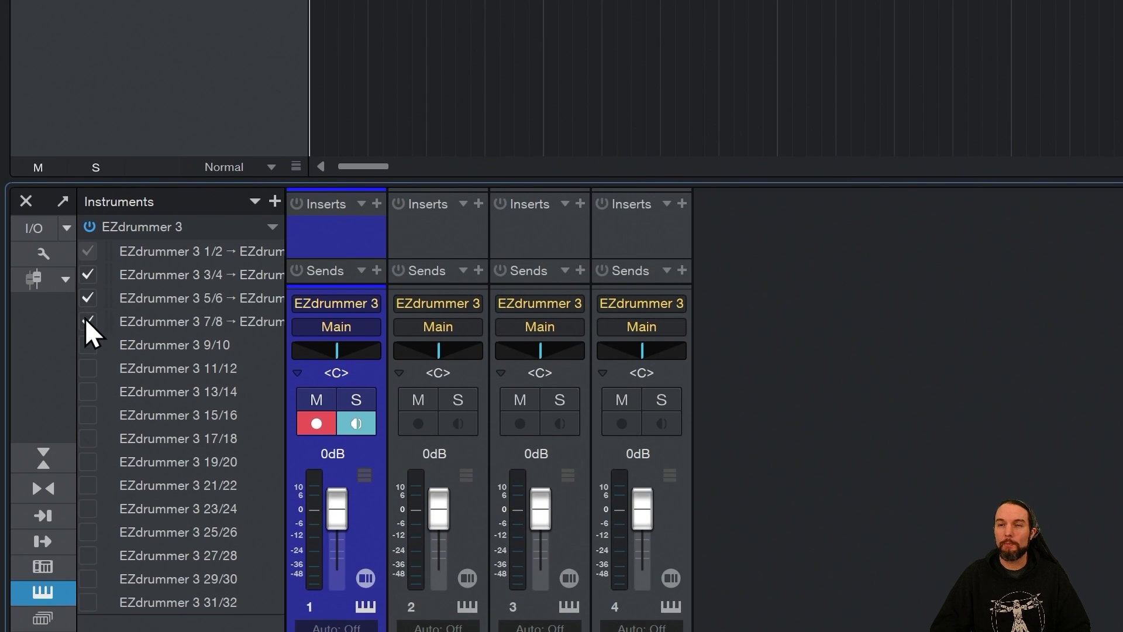
pyautogui.click(88, 366)
pyautogui.moveTo(85, 318); pyautogui.dragTo(91, 485)
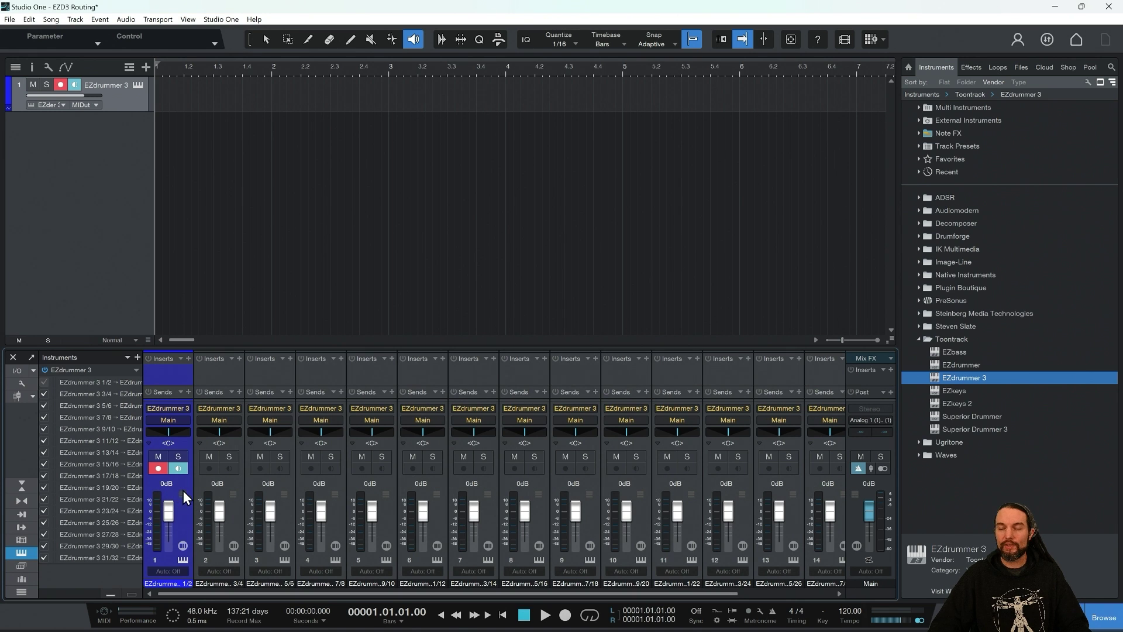
# - Set the selected EZdrummer 3 channels' colour to orange and scroll back to channel 1
pyautogui.moveTo(220, 592); pyautogui.dragTo(407, 614)
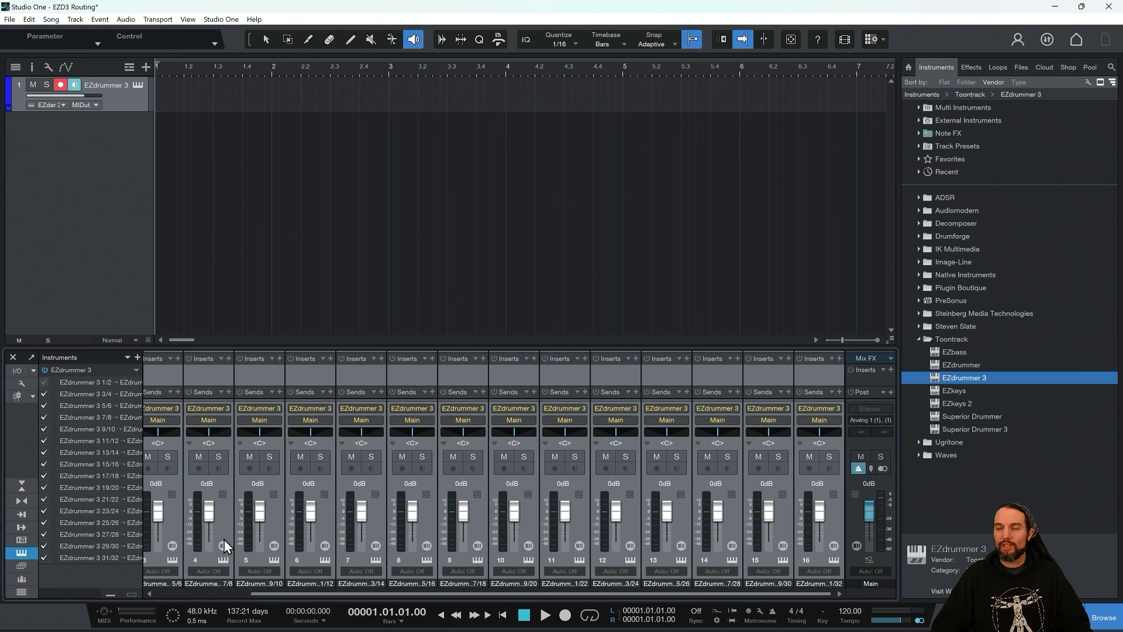
pyautogui.click(210, 583)
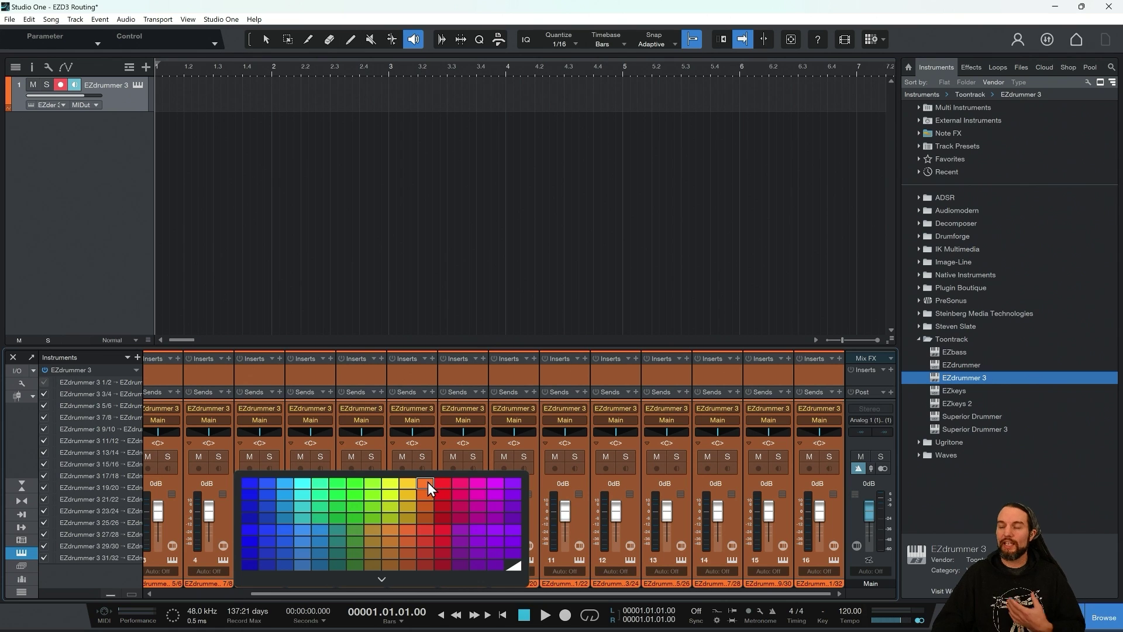
pyautogui.click(427, 482)
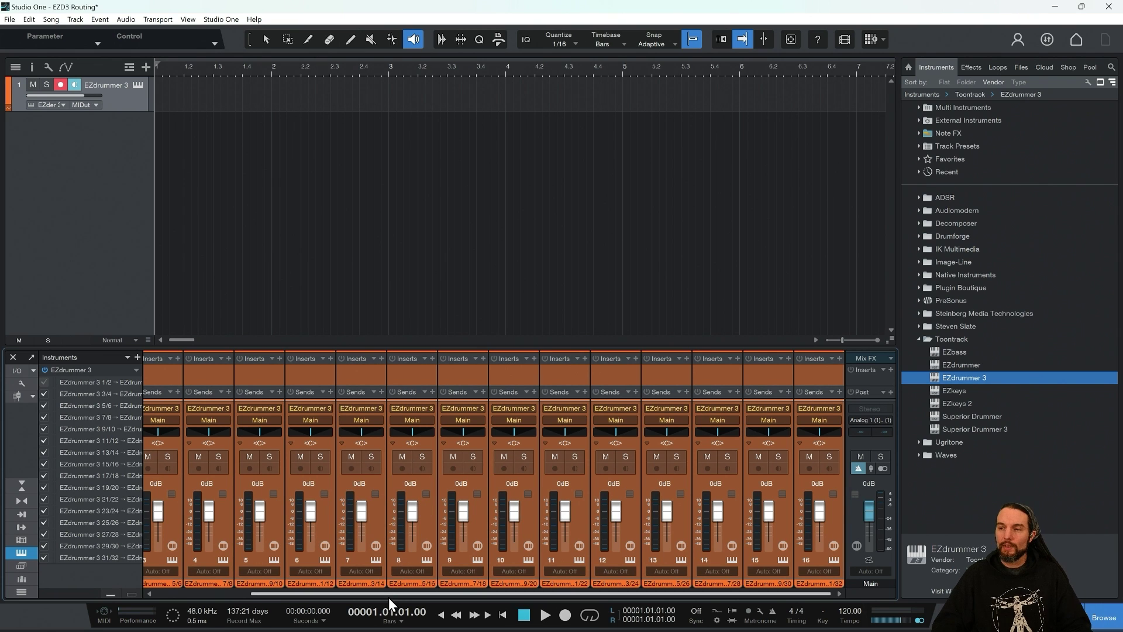
pyautogui.moveTo(388, 595); pyautogui.dragTo(299, 596)
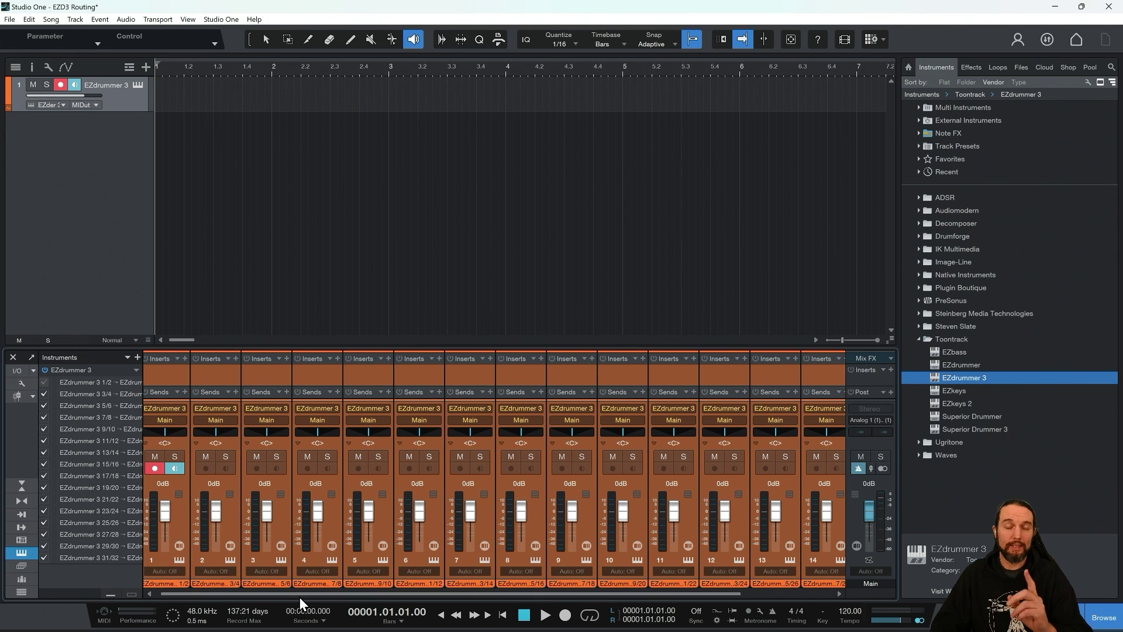
# - View EZdrummer 3's Mixer page, preview the Verse 01 groove, then close the plugin
pyautogui.click(137, 85)
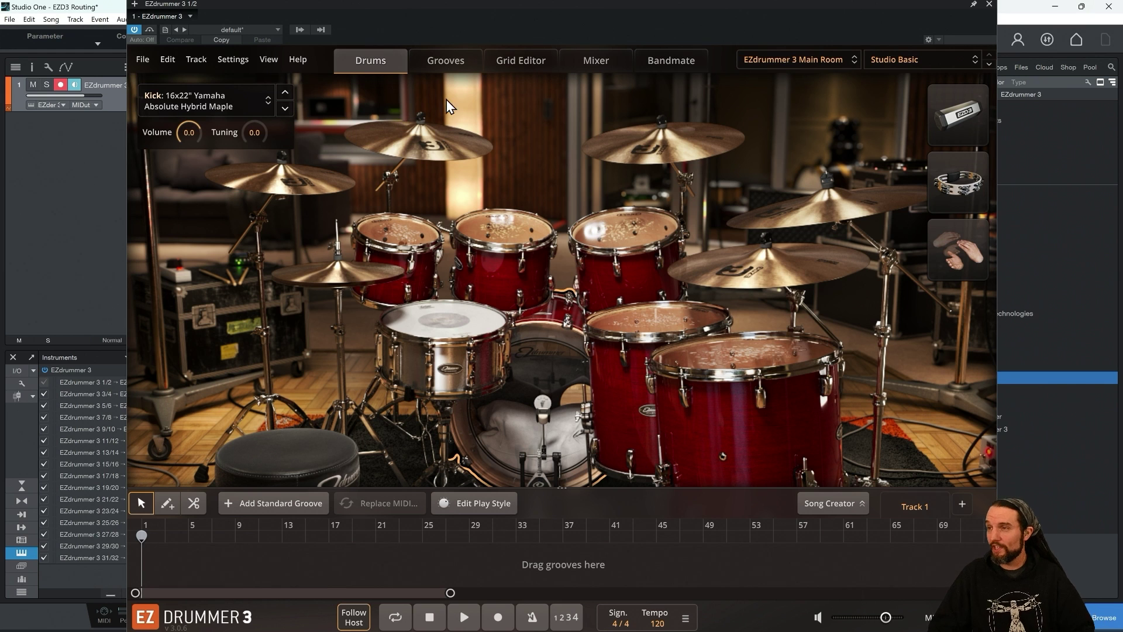
pyautogui.click(594, 56)
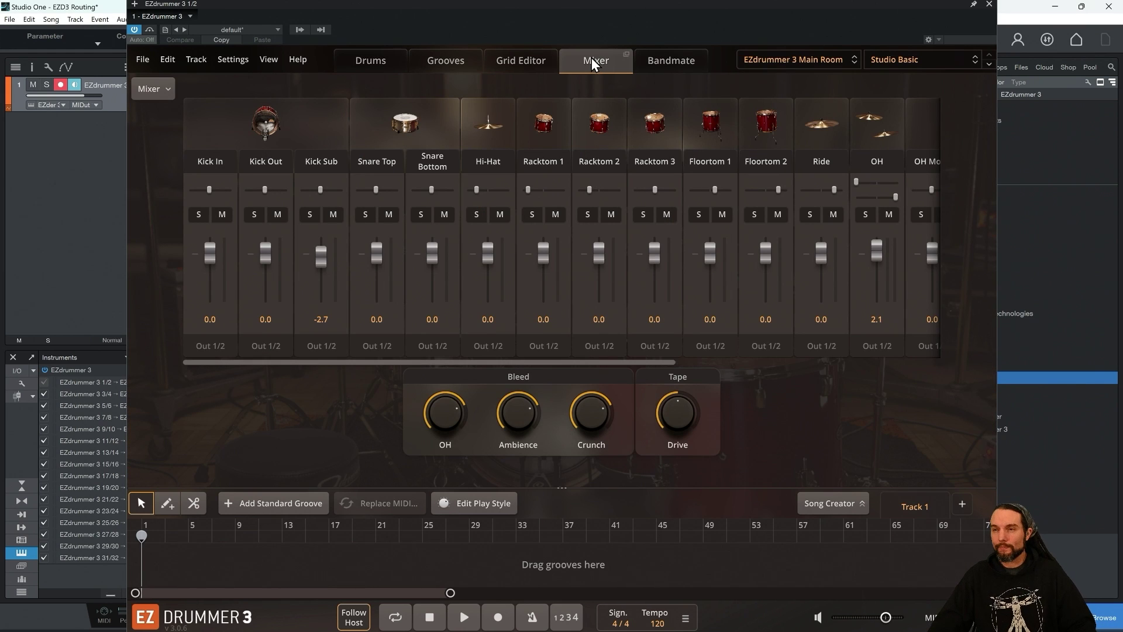
pyautogui.click(443, 61)
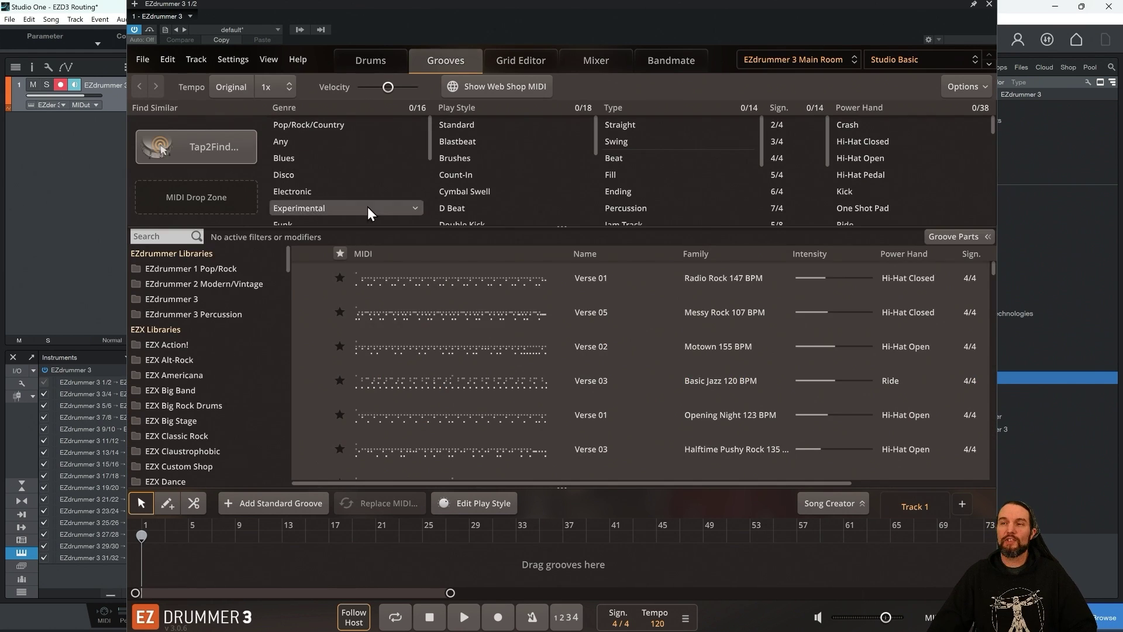
pyautogui.click(310, 278)
pyautogui.click(588, 56)
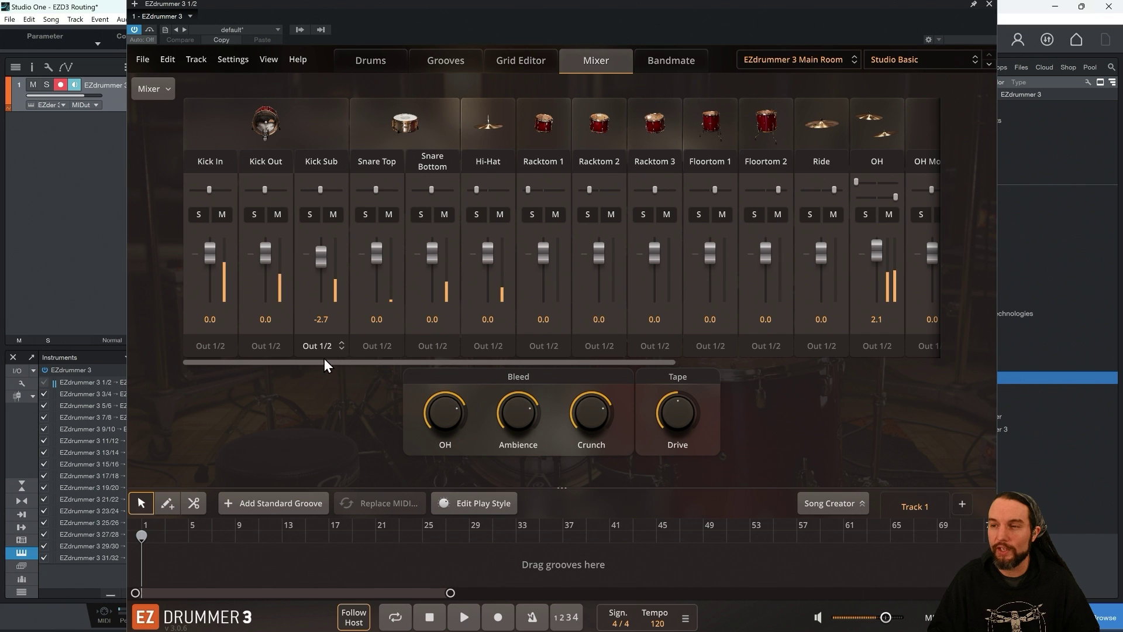
pyautogui.click(989, 4)
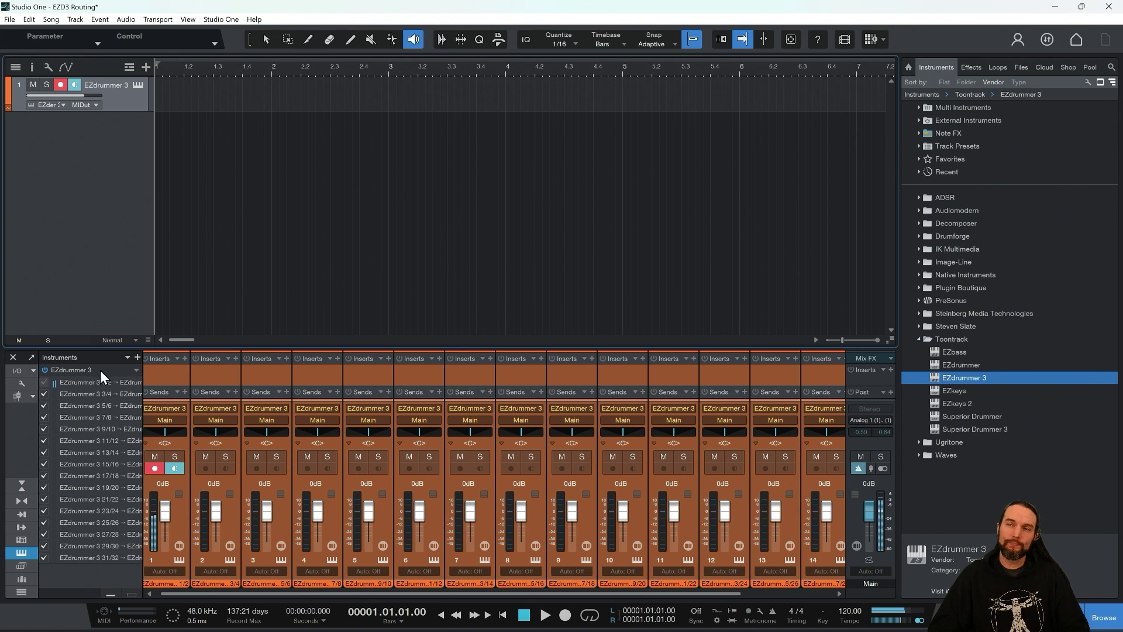
# - Set EZdrummer 3's mixer Route Outputs option to Multichannel
pyautogui.click(138, 85)
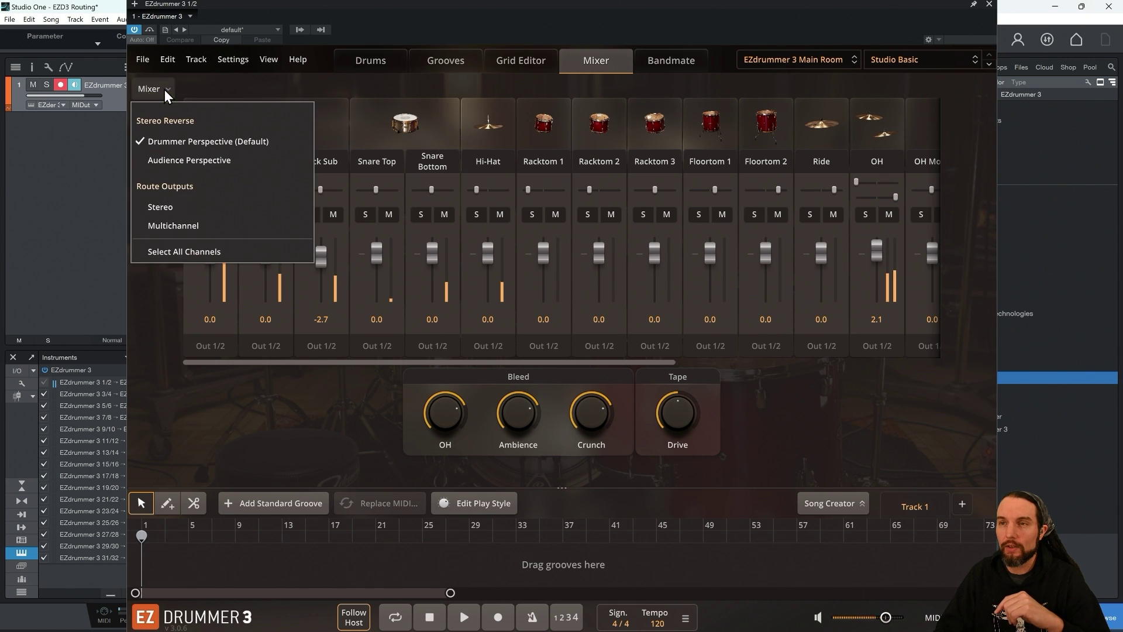
pyautogui.click(165, 91)
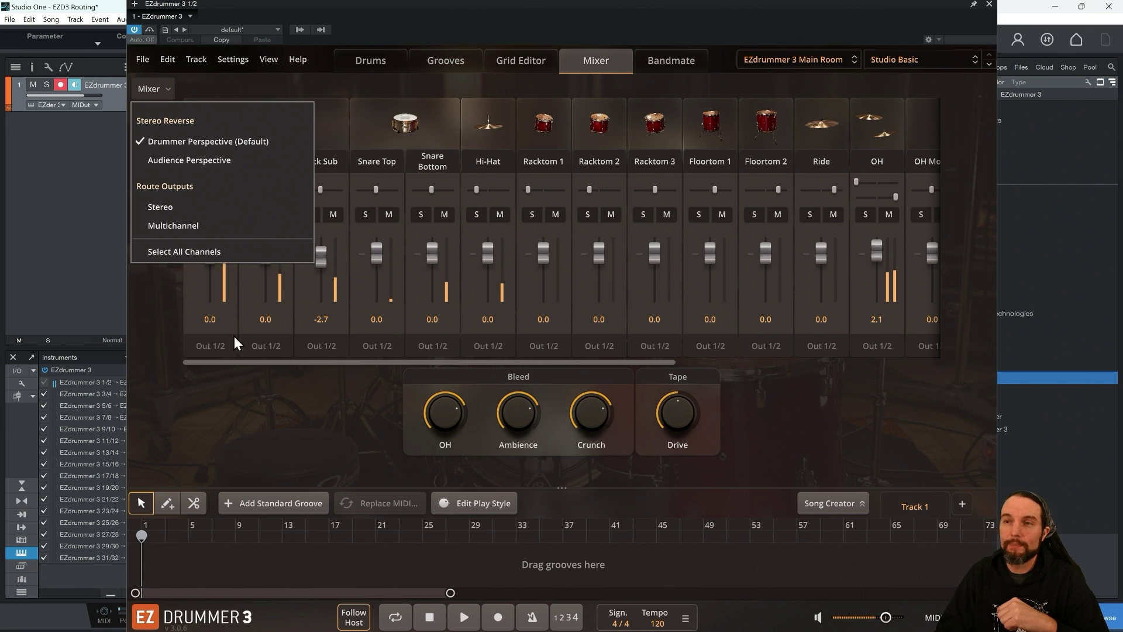
pyautogui.click(187, 227)
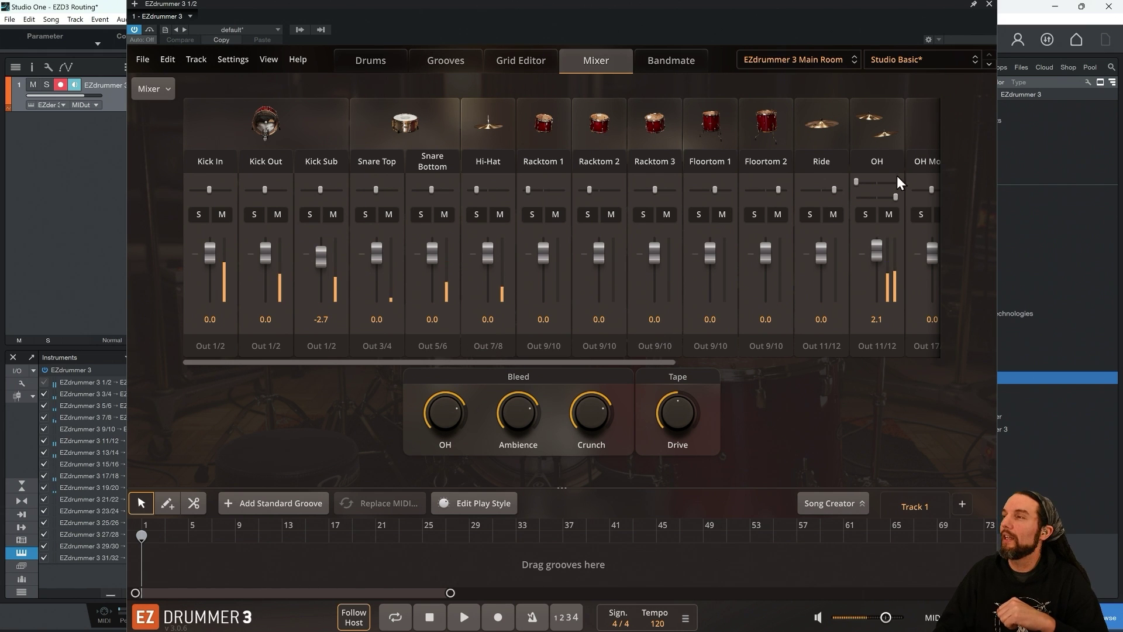
# - Solo and unsolo console channels 1 and 2 in turn to hear their separate drums
pyautogui.click(989, 4)
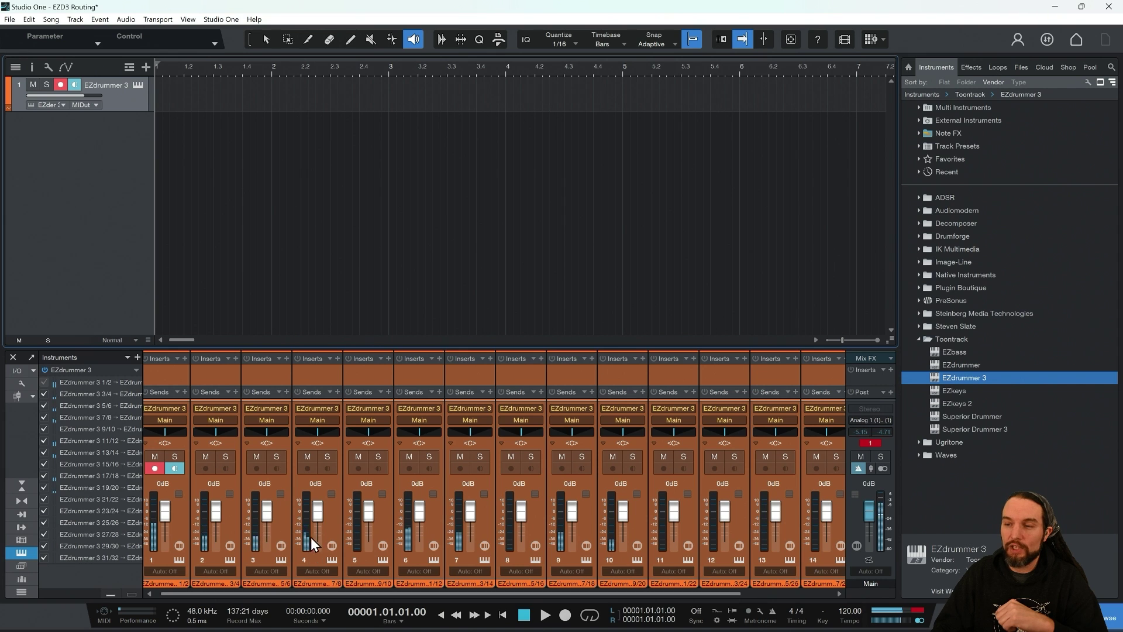
pyautogui.click(185, 483)
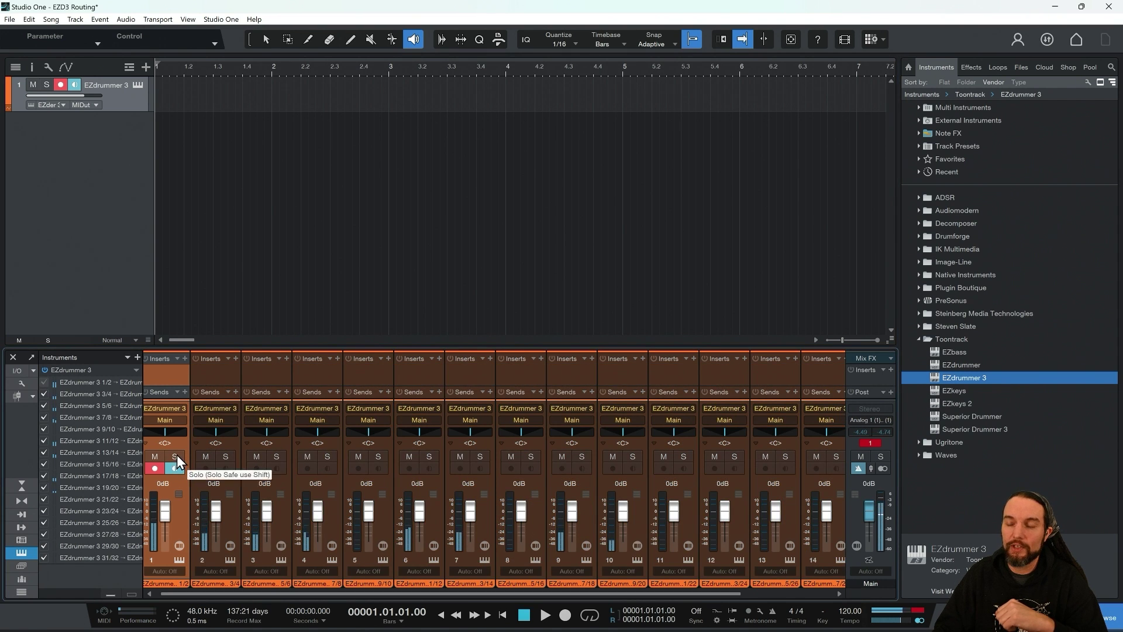
pyautogui.click(176, 456)
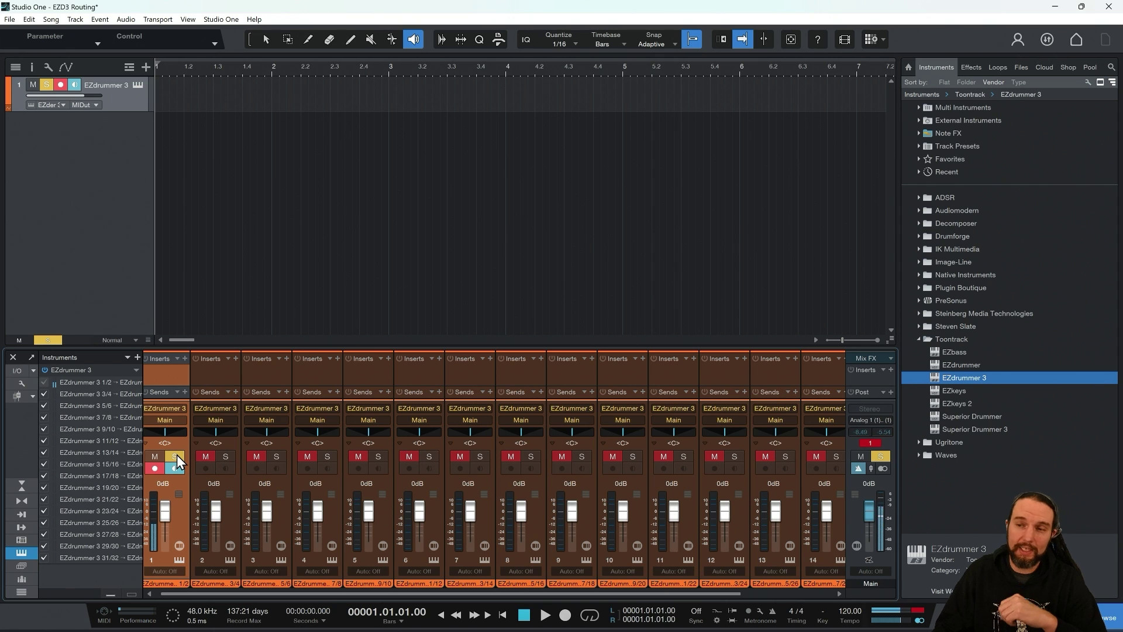
pyautogui.click(176, 455)
pyautogui.click(226, 456)
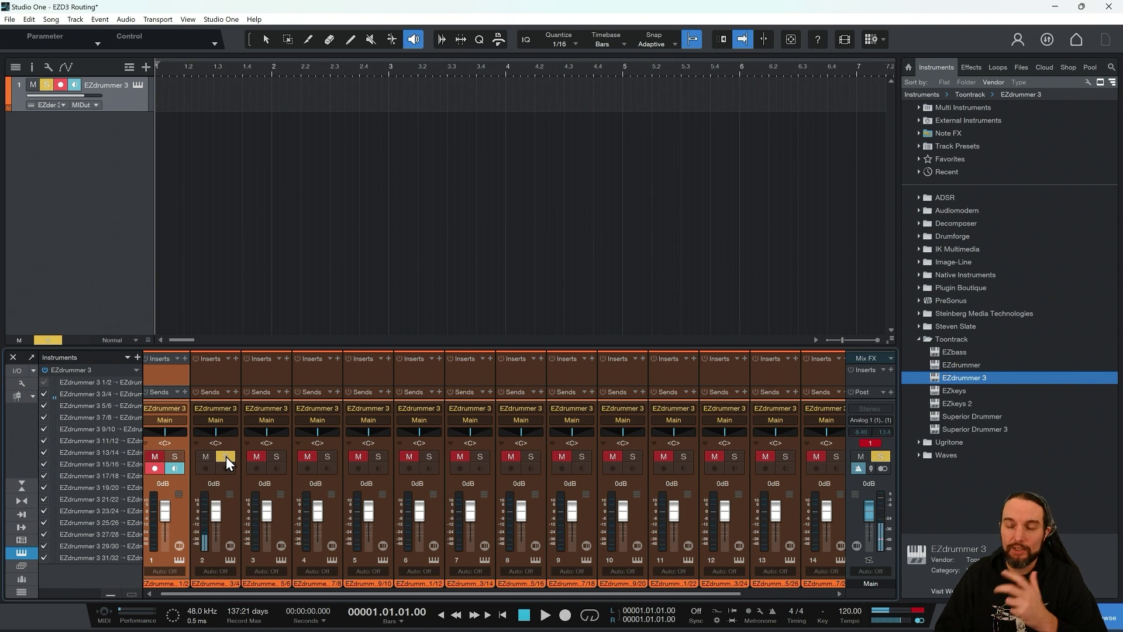
pyautogui.click(226, 456)
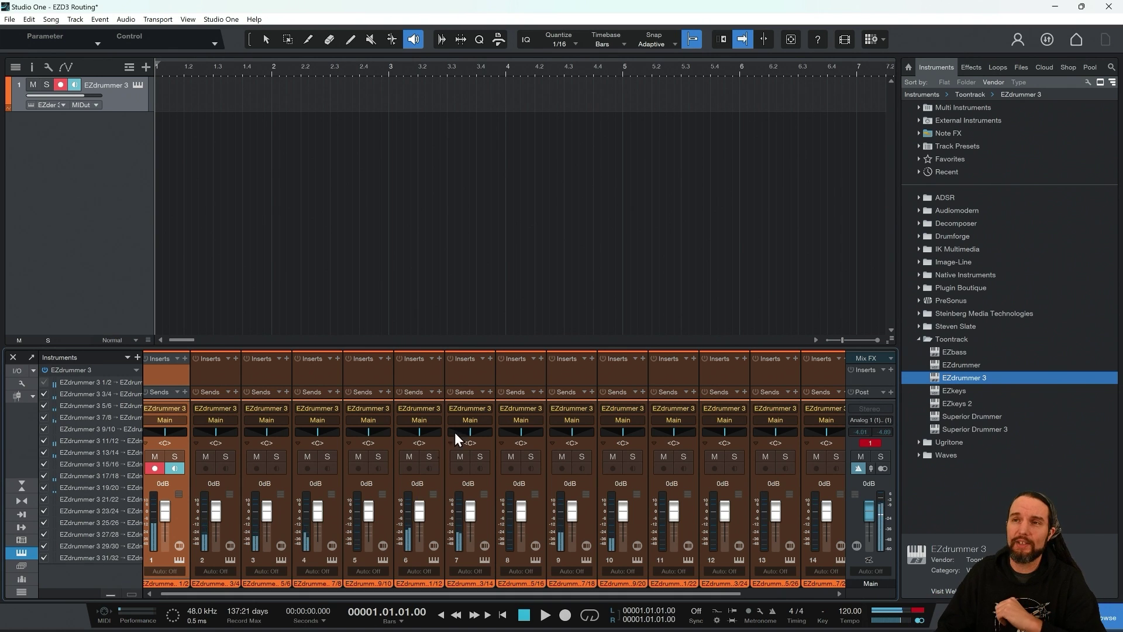
# - Route Kick Out to Out 3/4 and Kick Sub to Out 5/6, then start playback
pyautogui.click(139, 85)
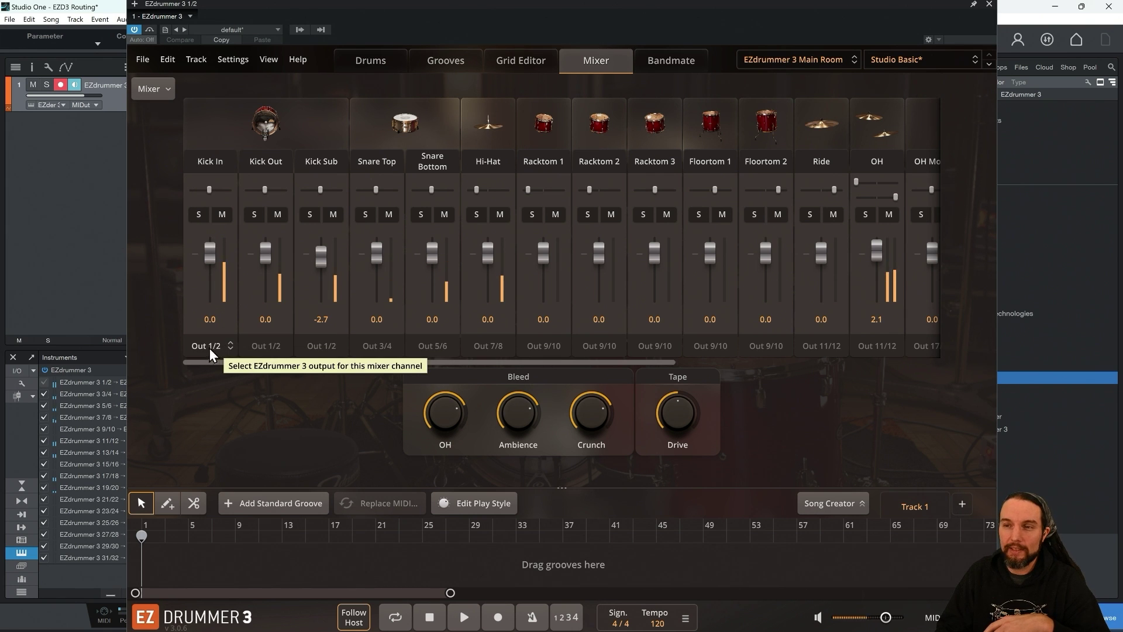
pyautogui.click(268, 346)
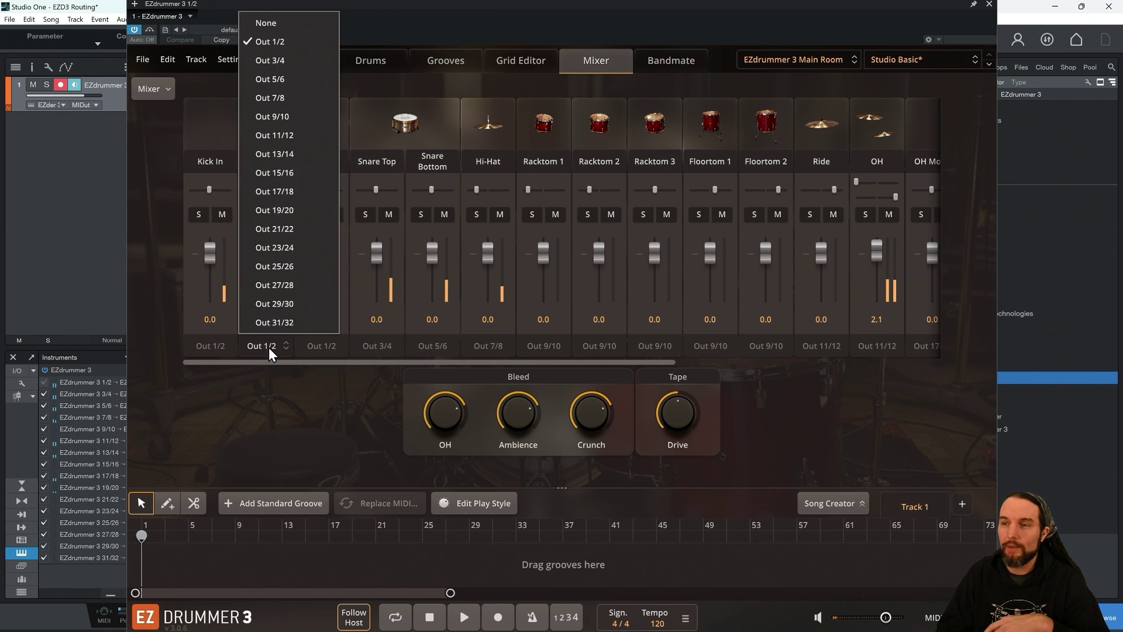
pyautogui.click(282, 60)
pyautogui.click(324, 345)
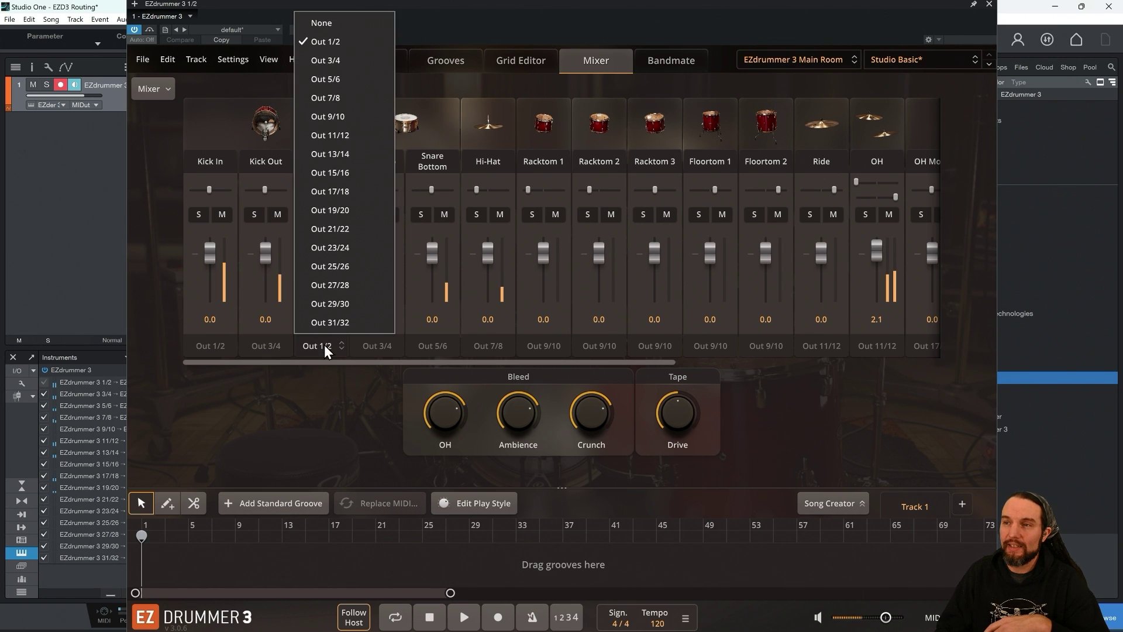
pyautogui.click(326, 83)
pyautogui.press('space')
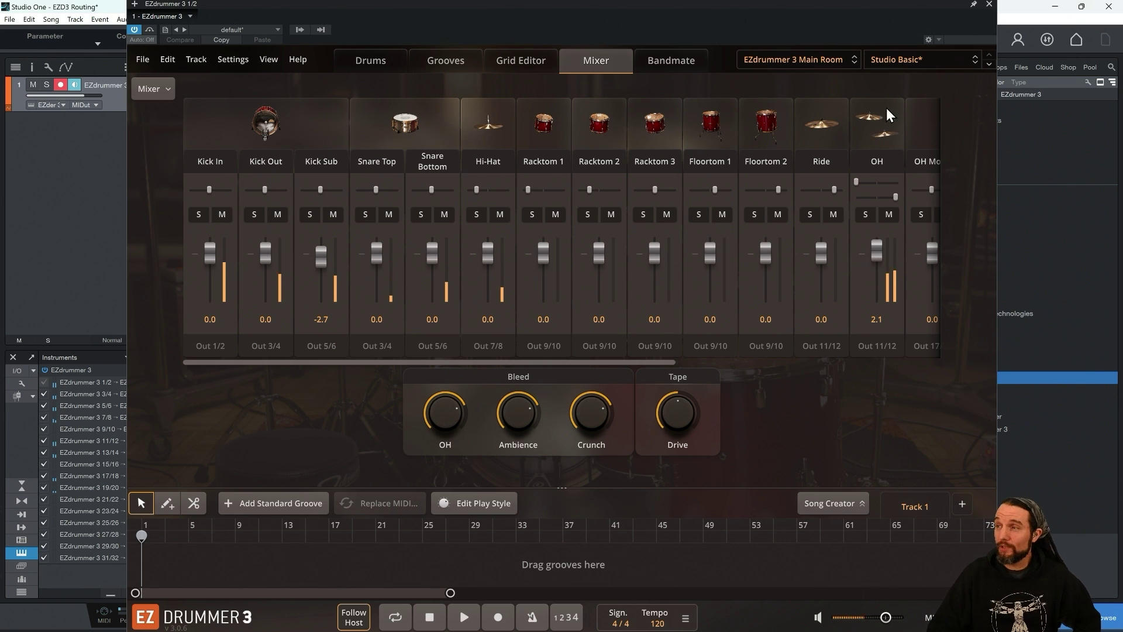
pyautogui.click(895, 60)
pyautogui.moveTo(889, 109)
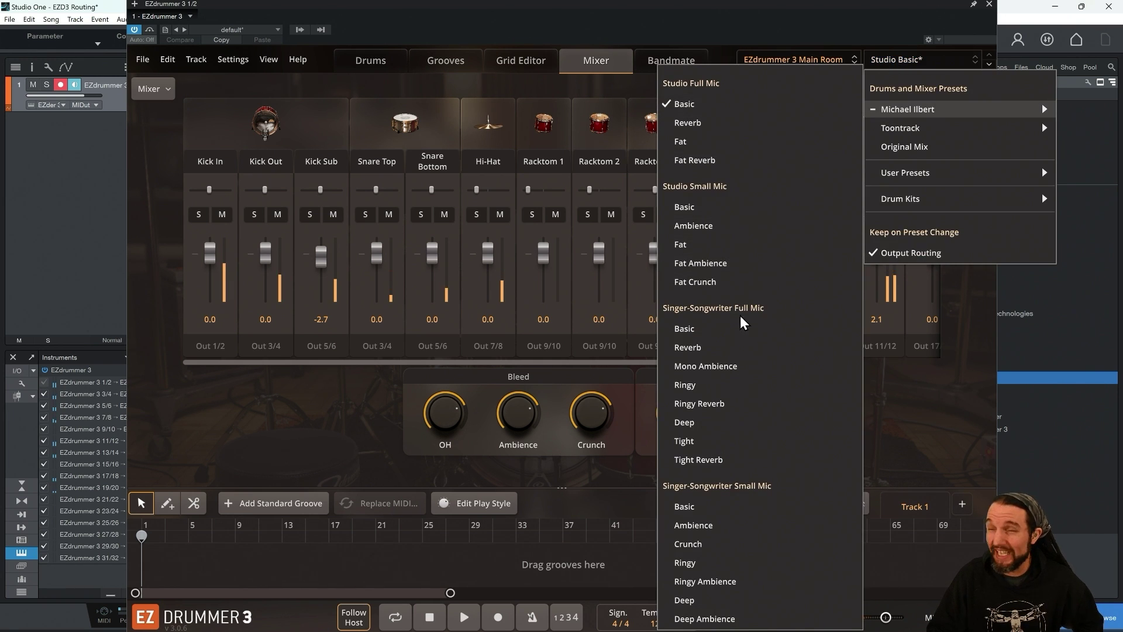
pyautogui.click(760, 104)
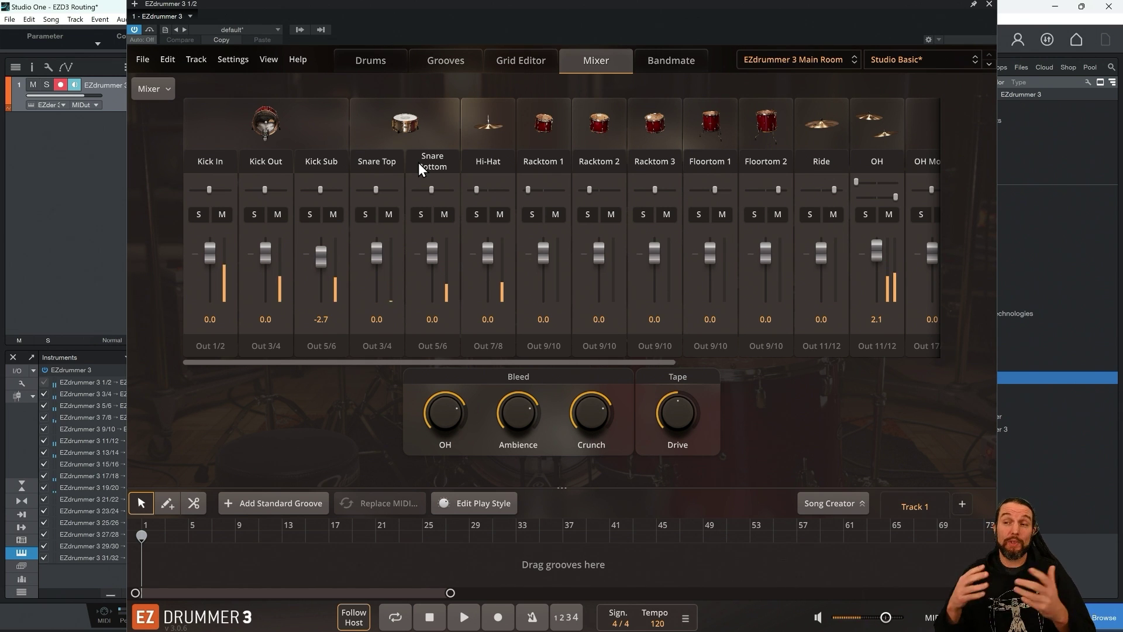
# - Send Snare Top and Snare Bottom to Out 7/8 and Hi-Hat to Out 9/10
pyautogui.click(390, 349)
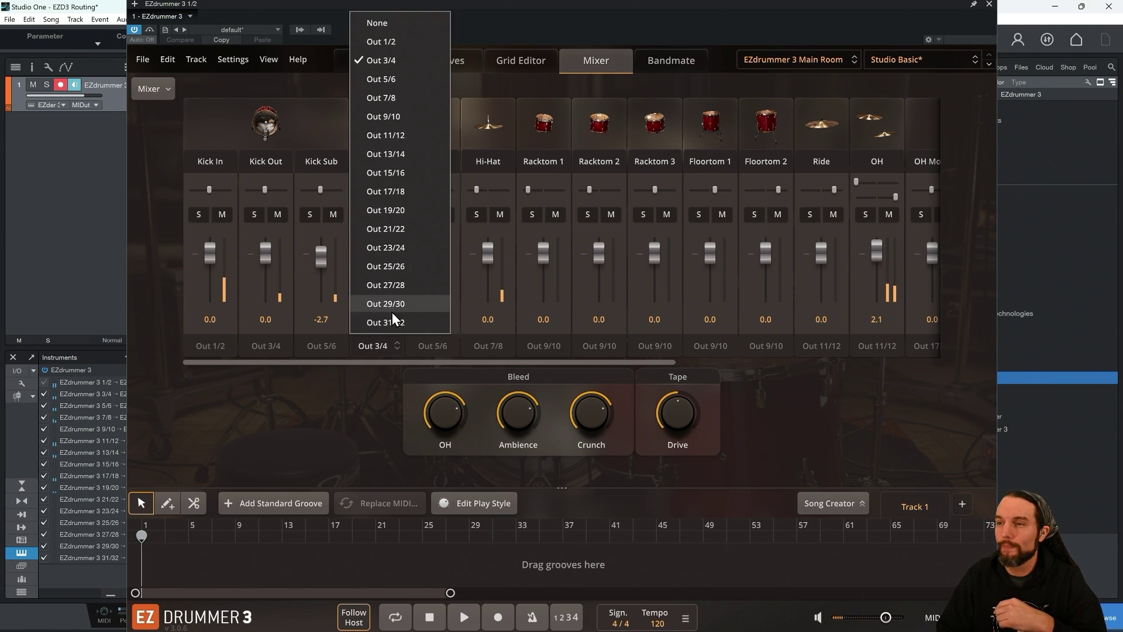
pyautogui.click(384, 98)
pyautogui.click(435, 346)
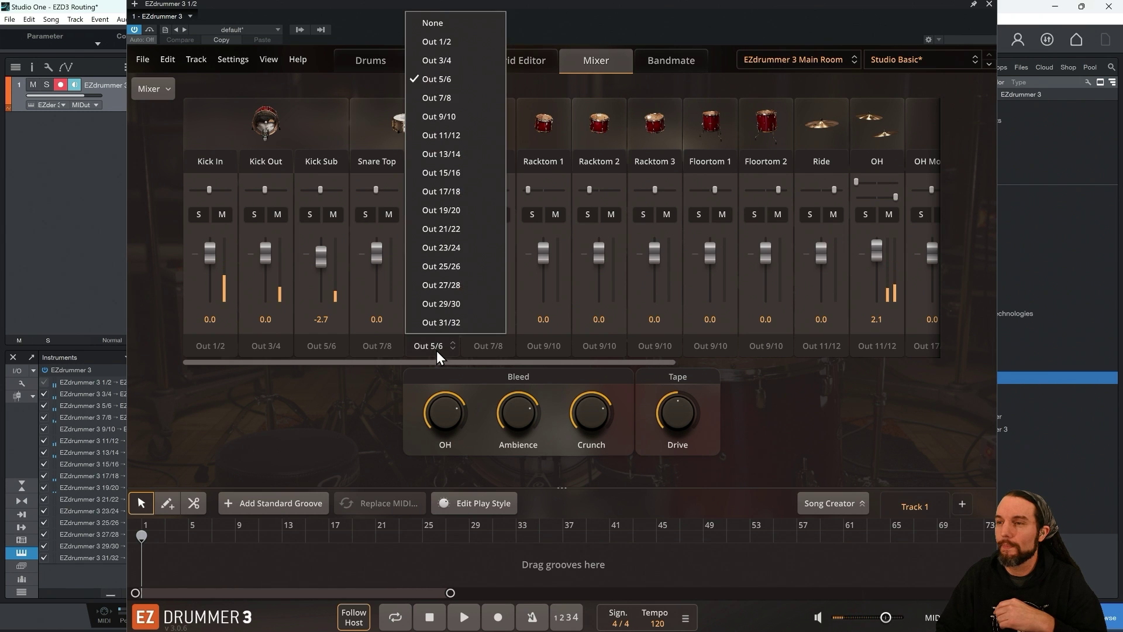
pyautogui.click(448, 99)
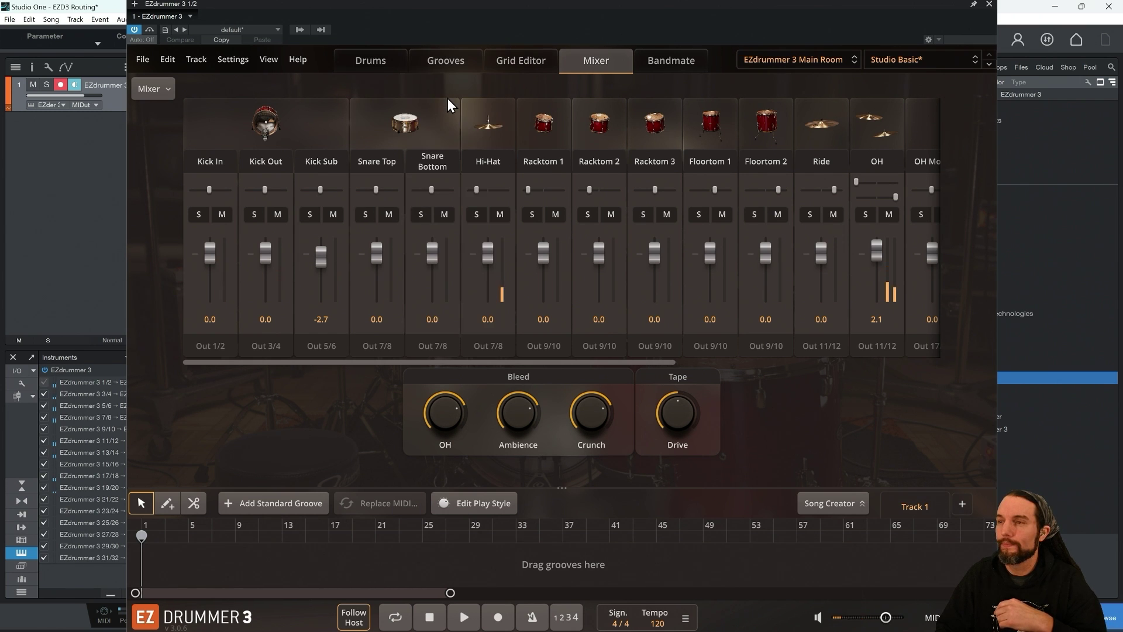
pyautogui.click(496, 348)
pyautogui.click(505, 115)
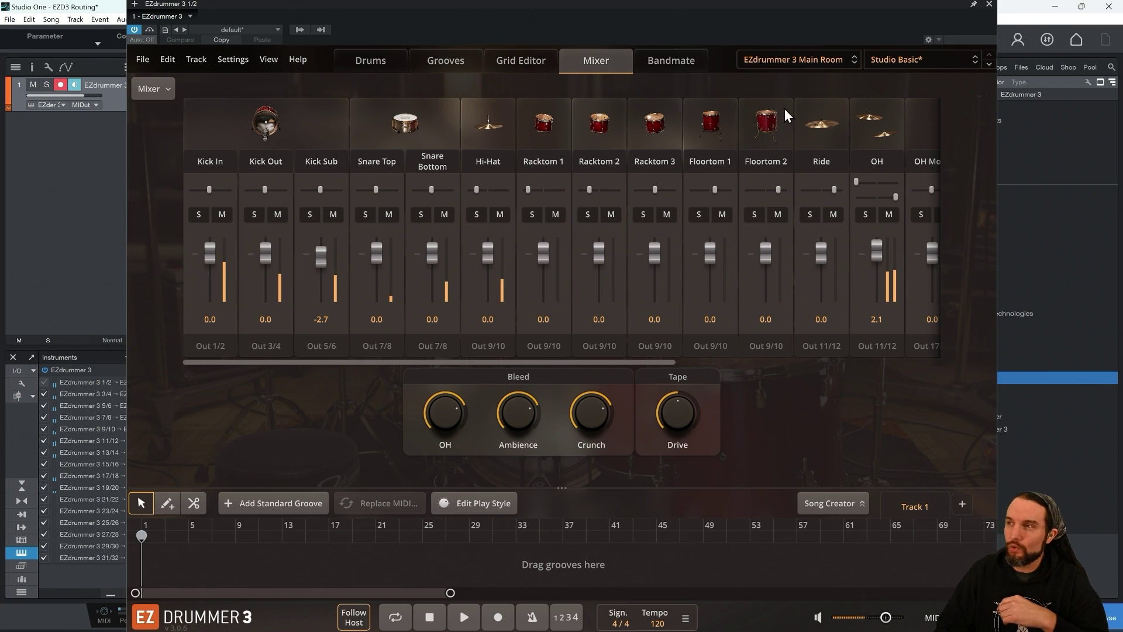
pyautogui.click(890, 61)
pyautogui.moveTo(897, 111)
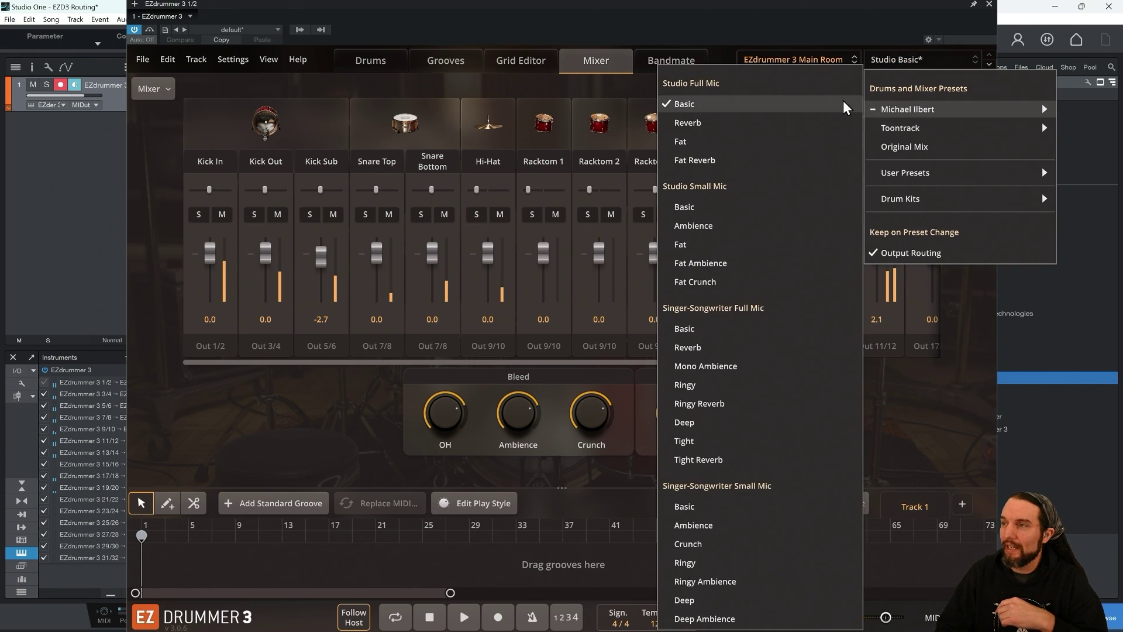
pyautogui.click(615, 87)
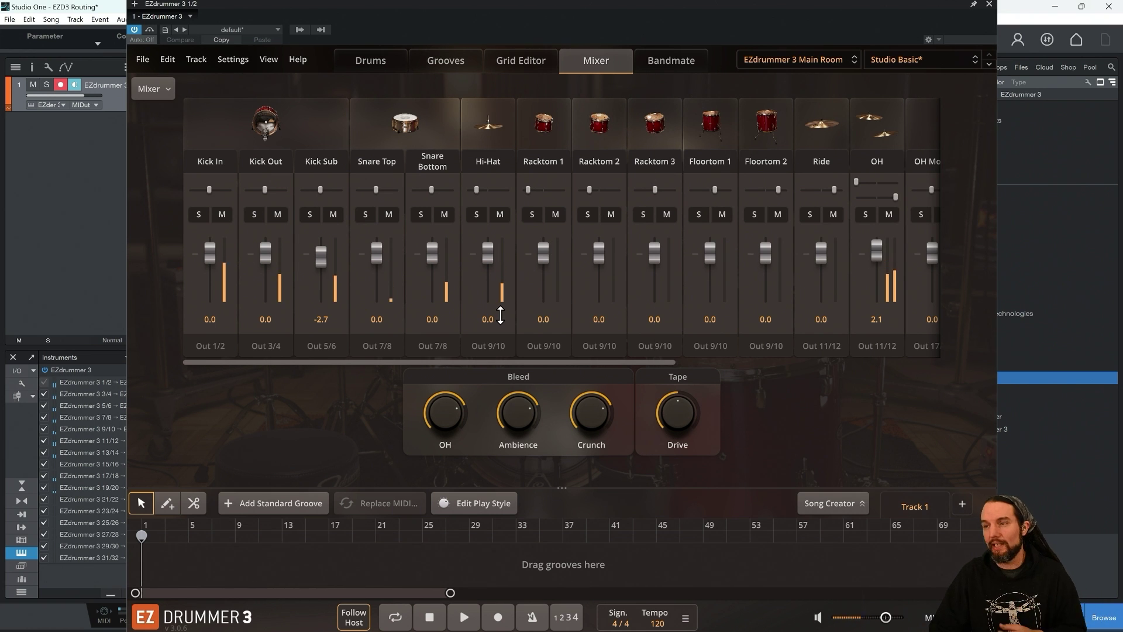
# - Route Racktoms 1–3 to Out 11/12, 13/14, 15/16 and Floortoms 1–2 to Out 17/18, 19/20
pyautogui.click(557, 346)
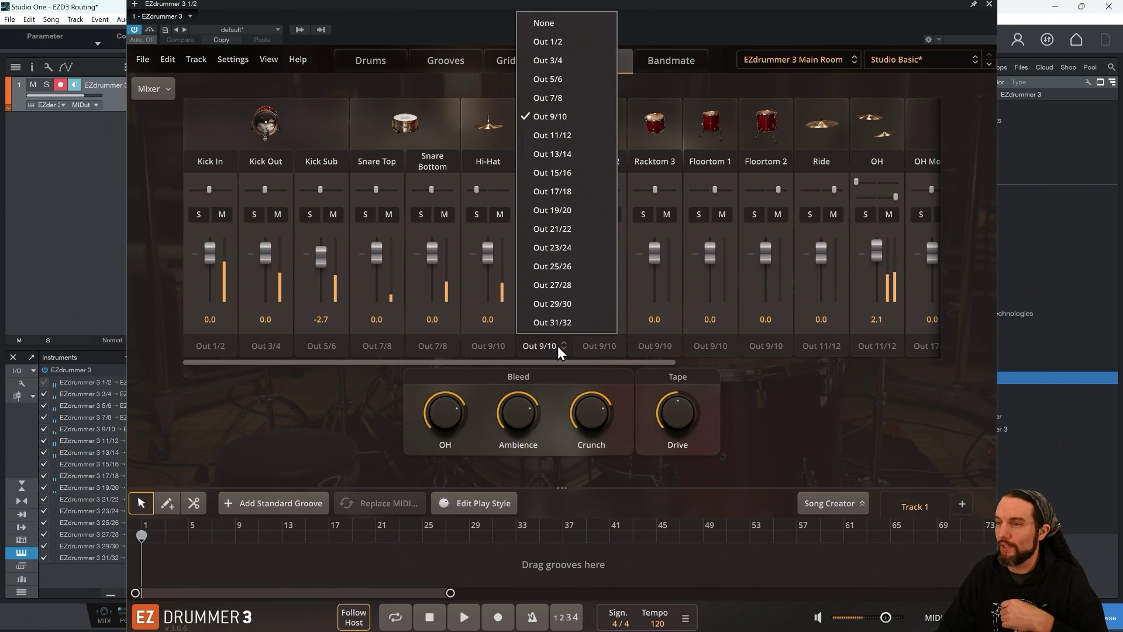
pyautogui.click(559, 136)
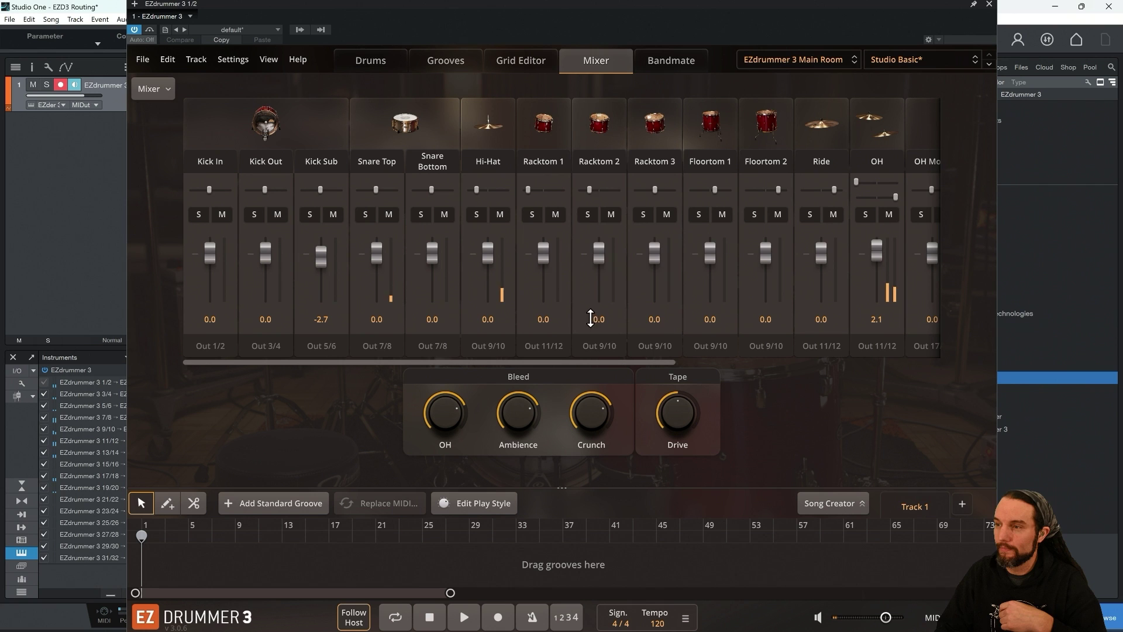
pyautogui.click(609, 348)
pyautogui.click(614, 154)
pyautogui.click(658, 346)
pyautogui.click(669, 173)
pyautogui.click(710, 345)
pyautogui.click(718, 193)
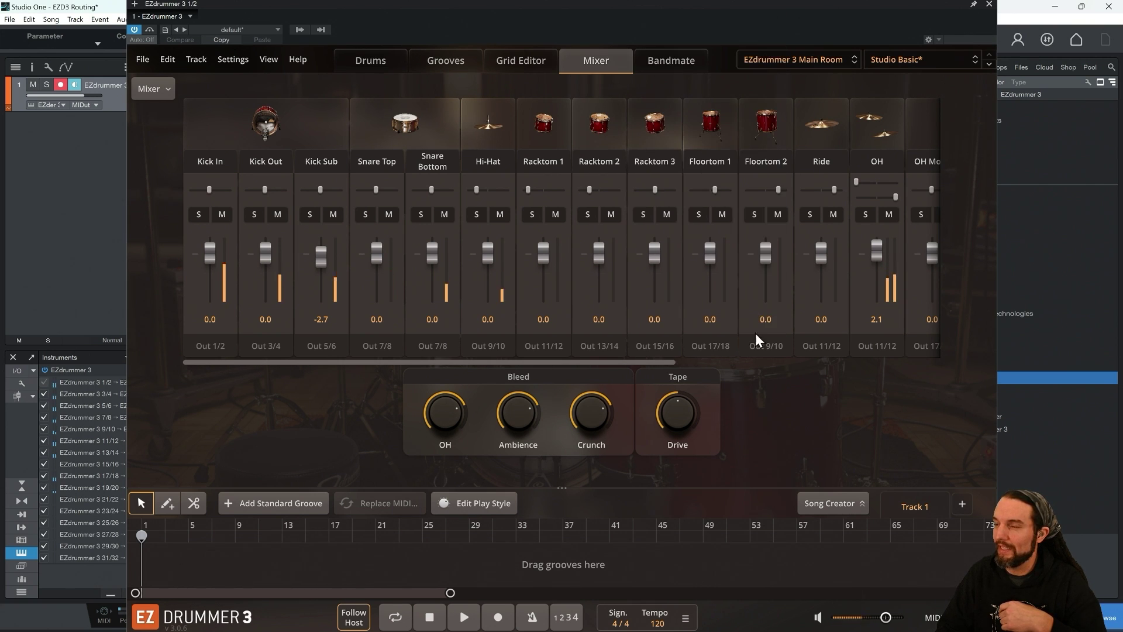
pyautogui.click(765, 345)
pyautogui.click(781, 209)
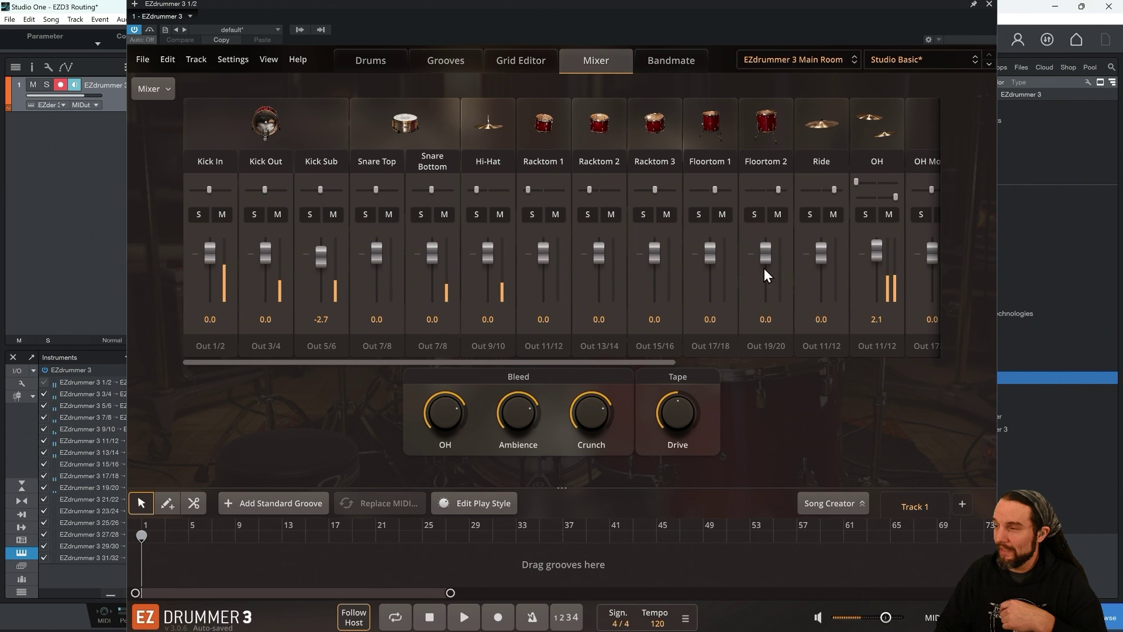
pyautogui.moveTo(584, 362); pyautogui.dragTo(827, 373)
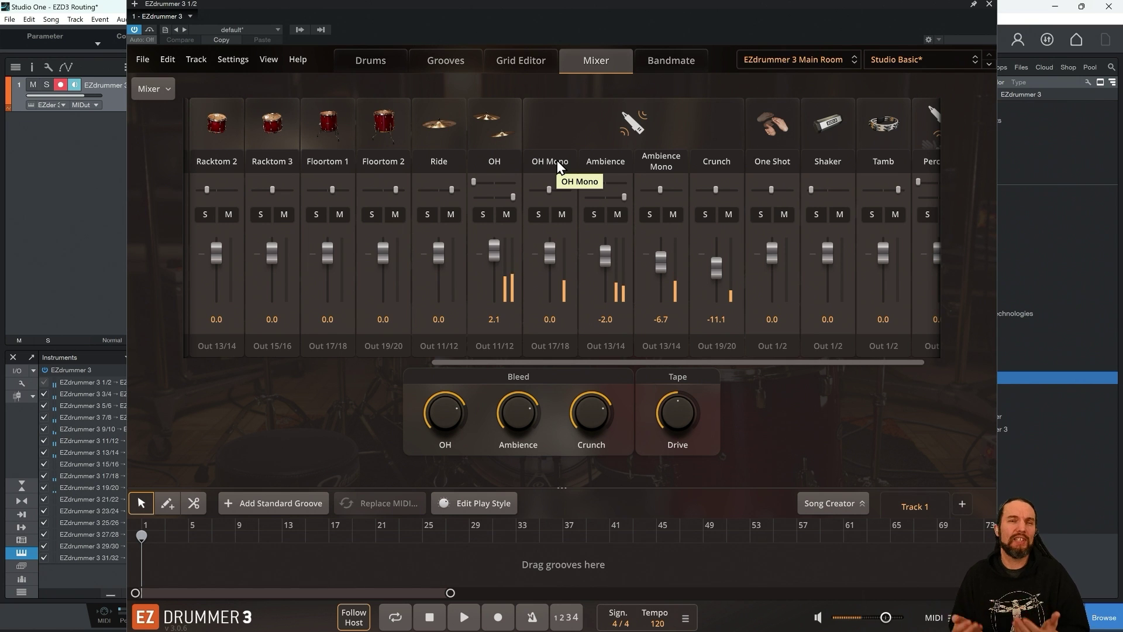
# - Send Ride, OH and OH Mono to Out 21/22
pyautogui.click(442, 350)
pyautogui.click(452, 231)
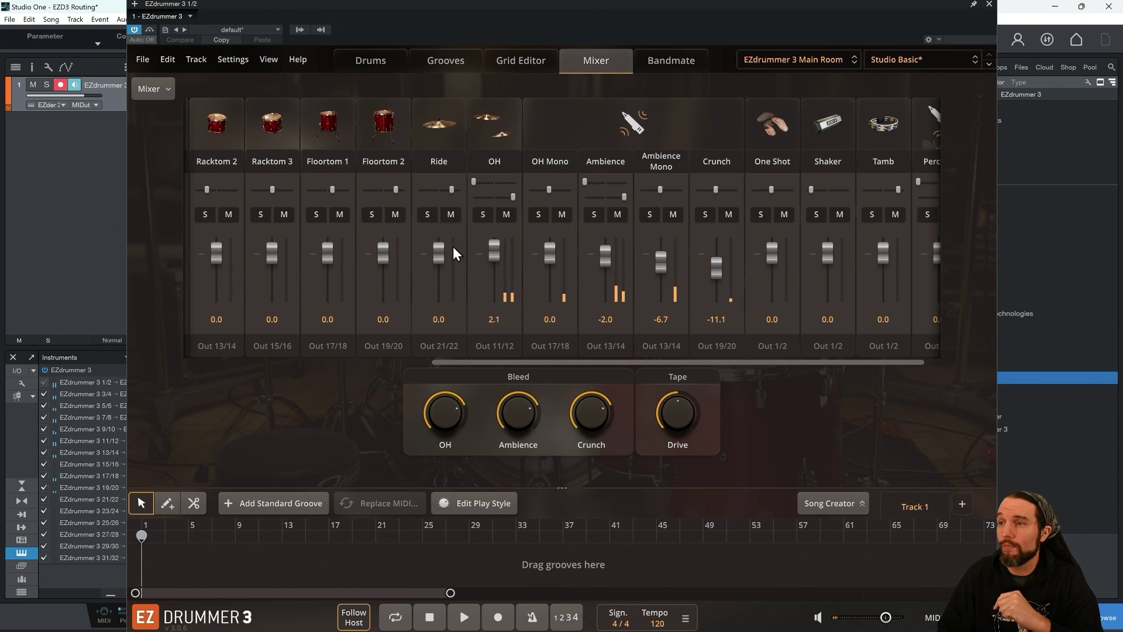
pyautogui.click(496, 345)
pyautogui.click(504, 235)
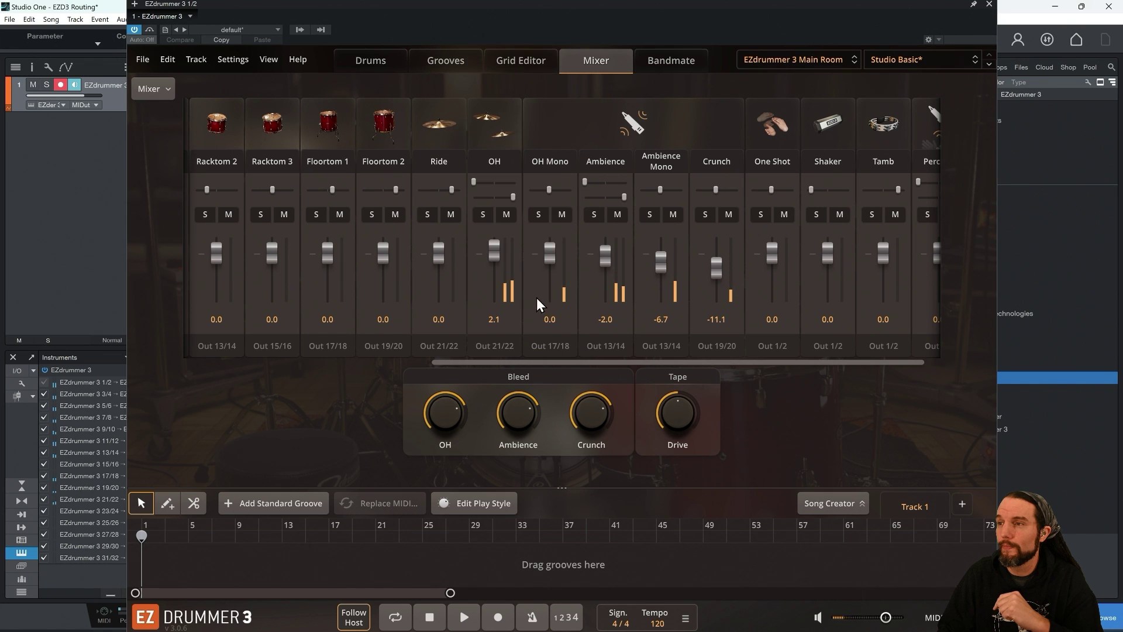
pyautogui.click(558, 345)
pyautogui.click(561, 232)
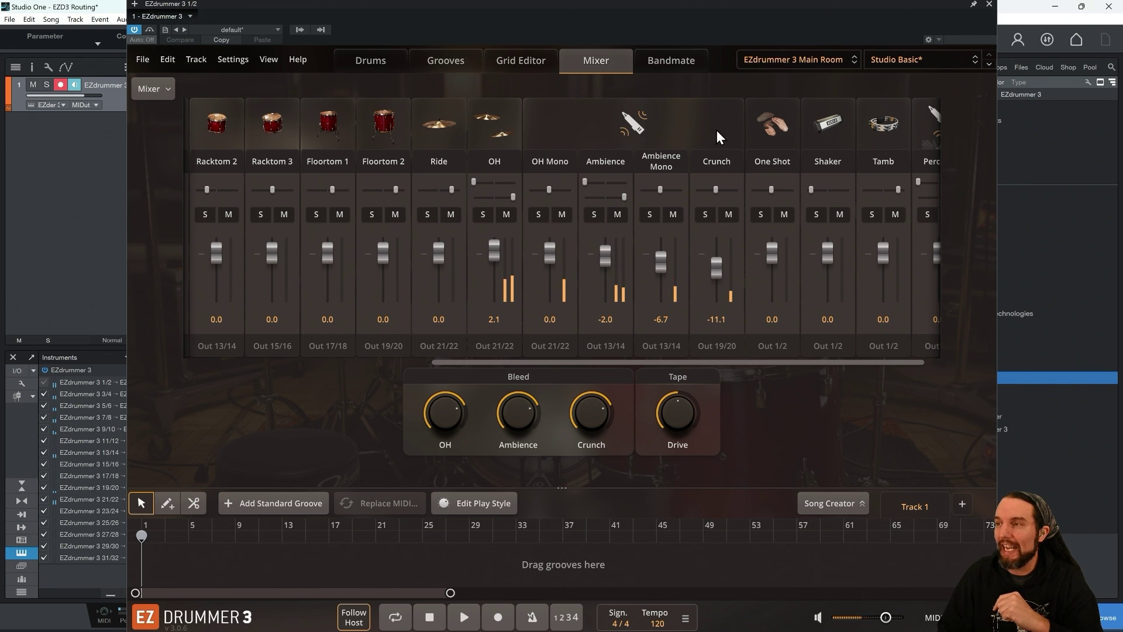
# - Send Ambience, Ambience Mono and Crunch to Out 23/24
pyautogui.click(602, 345)
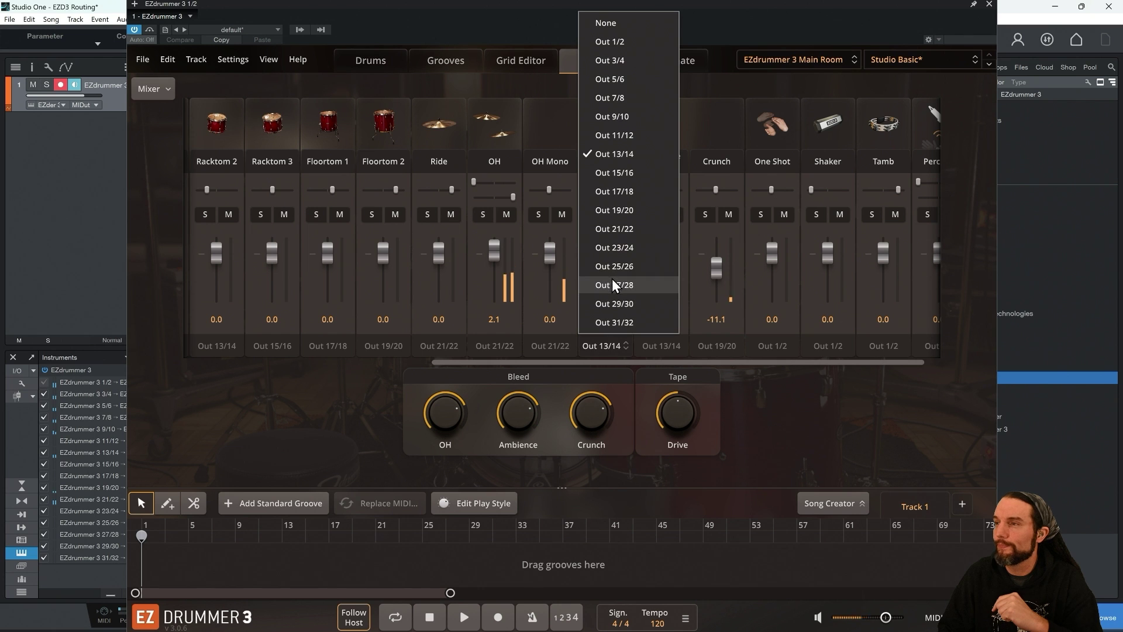
pyautogui.click(617, 248)
pyautogui.click(657, 344)
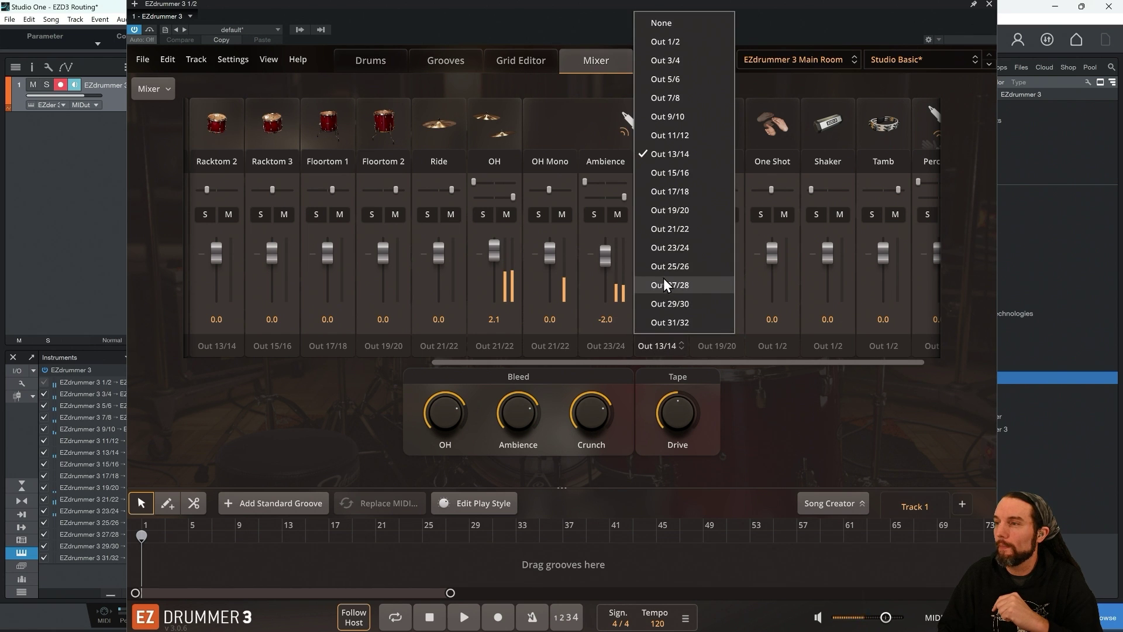
pyautogui.click(673, 248)
pyautogui.click(711, 344)
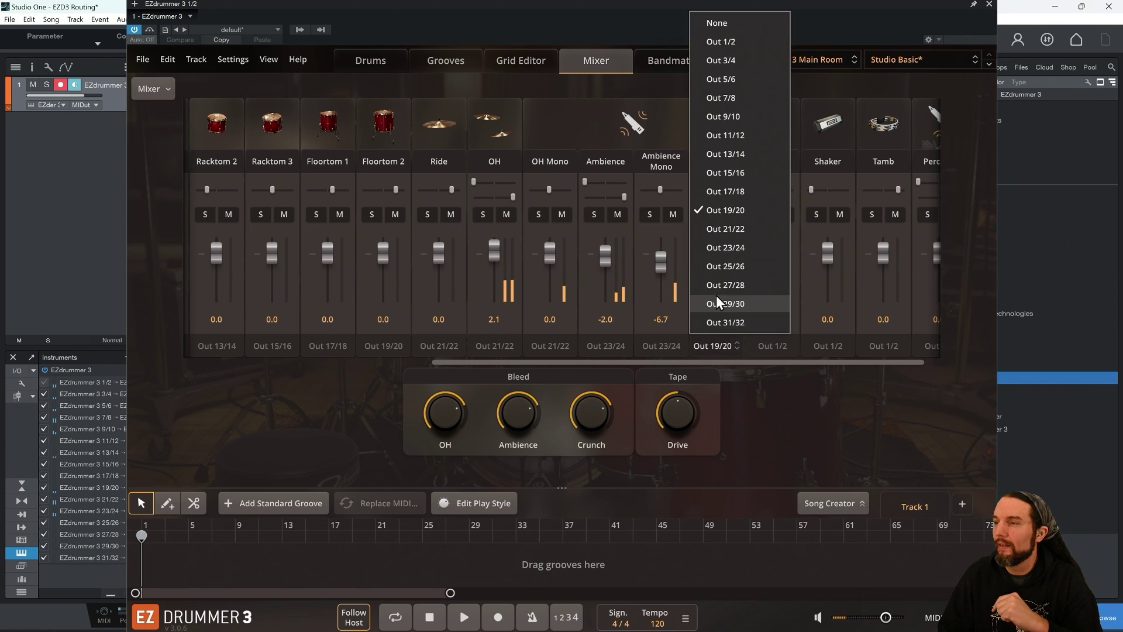
pyautogui.click(716, 248)
pyautogui.moveTo(732, 362); pyautogui.dragTo(784, 363)
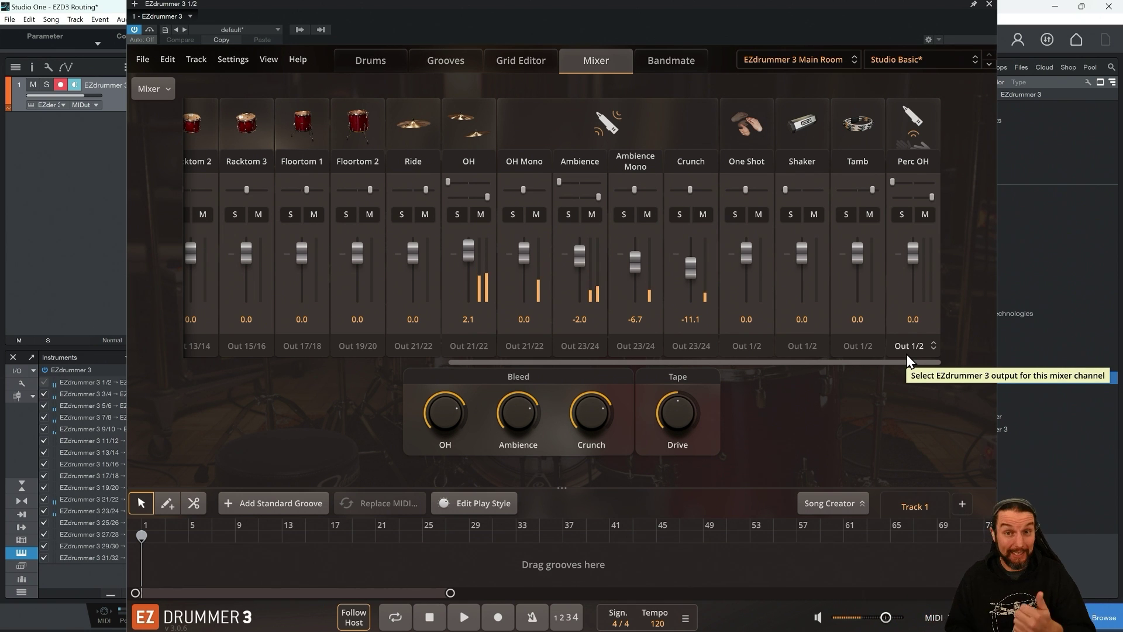
# - Send One Shot, Shaker, Tamb and Perc OH to Out 31/32, then close the plugin window
pyautogui.click(742, 345)
pyautogui.click(765, 323)
pyautogui.click(785, 348)
pyautogui.click(816, 323)
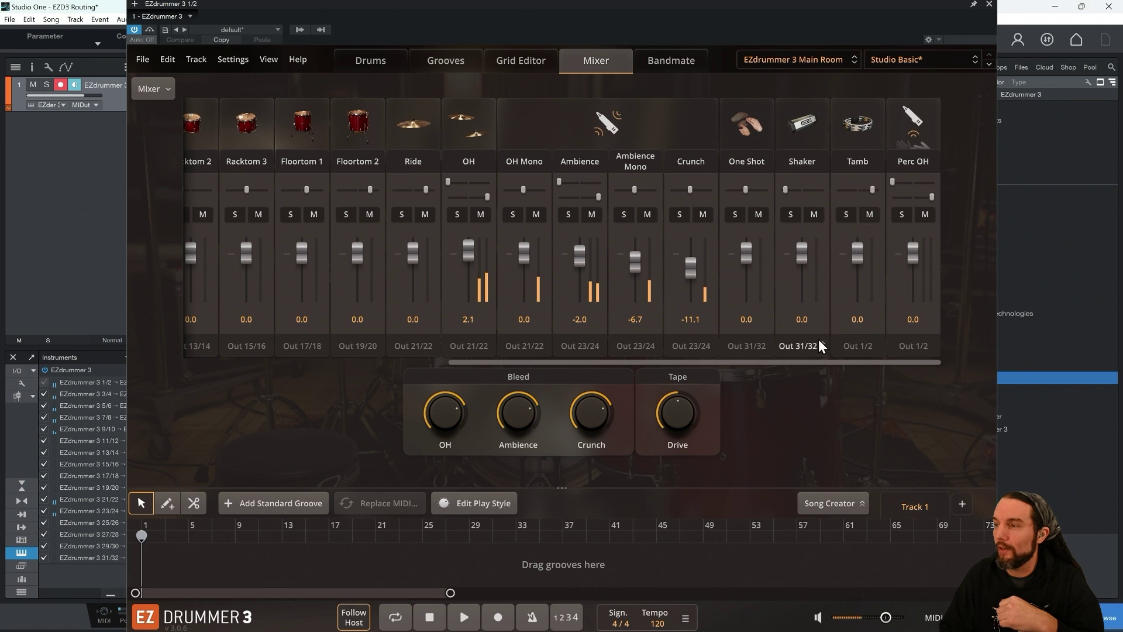
pyautogui.click(857, 347)
pyautogui.click(868, 323)
pyautogui.click(904, 346)
pyautogui.click(913, 322)
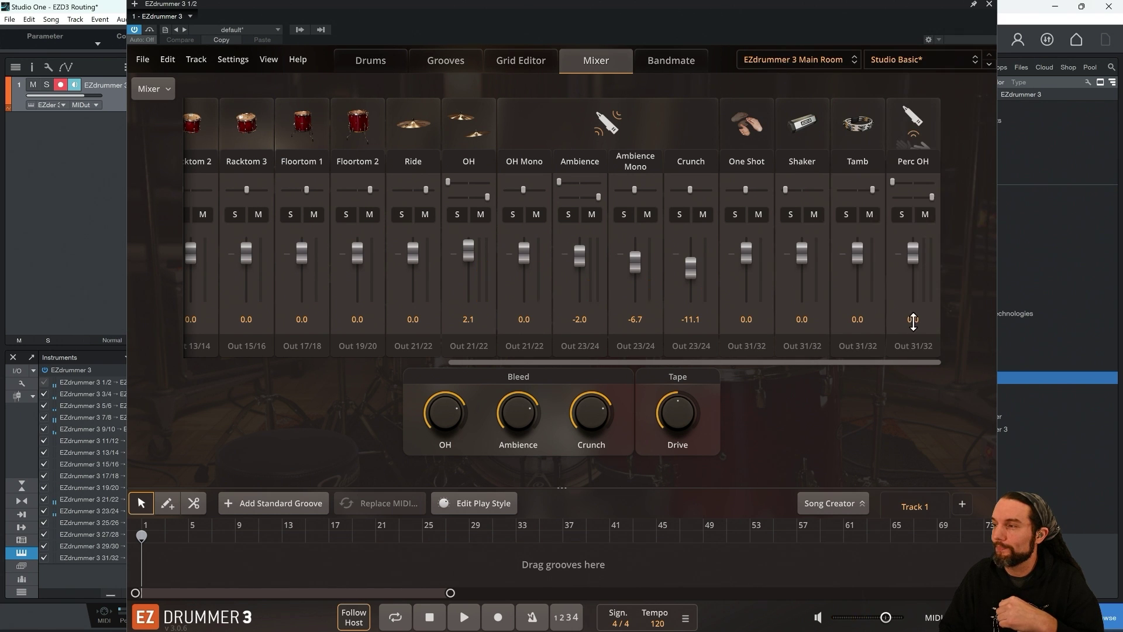
pyautogui.click(989, 4)
pyautogui.moveTo(528, 595); pyautogui.dragTo(493, 603)
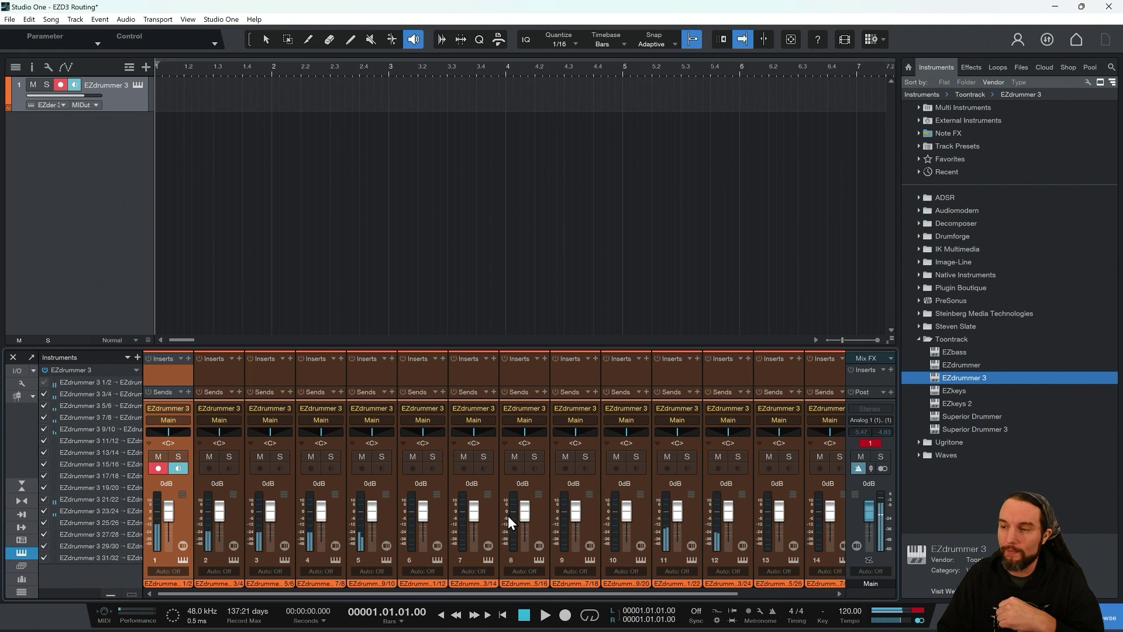
pyautogui.click(178, 457)
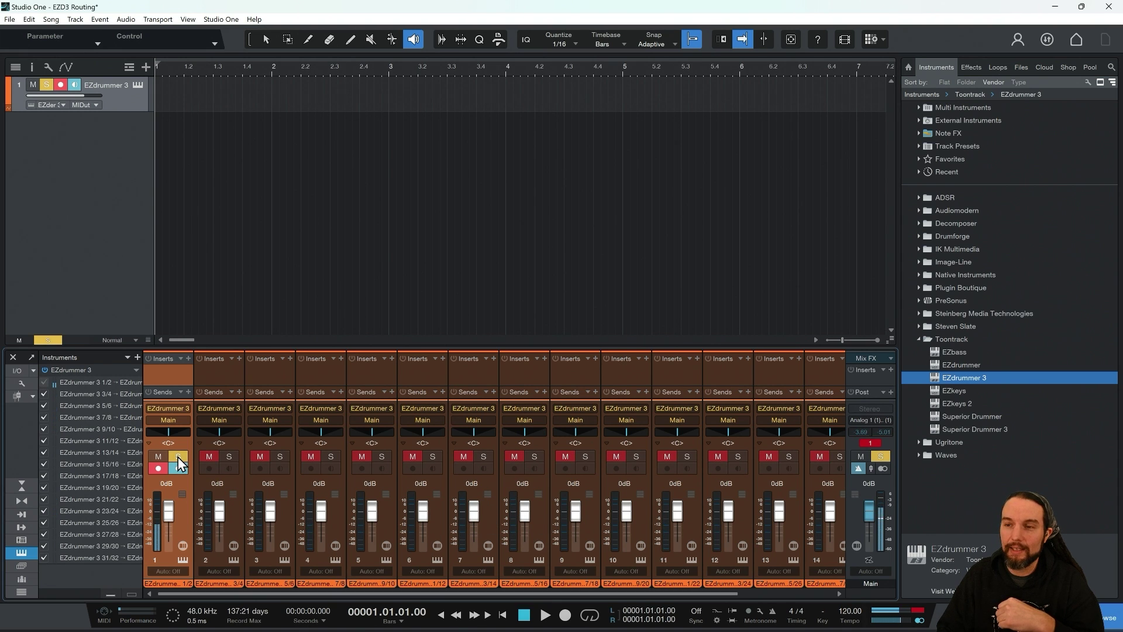
pyautogui.click(179, 457)
pyautogui.click(234, 457)
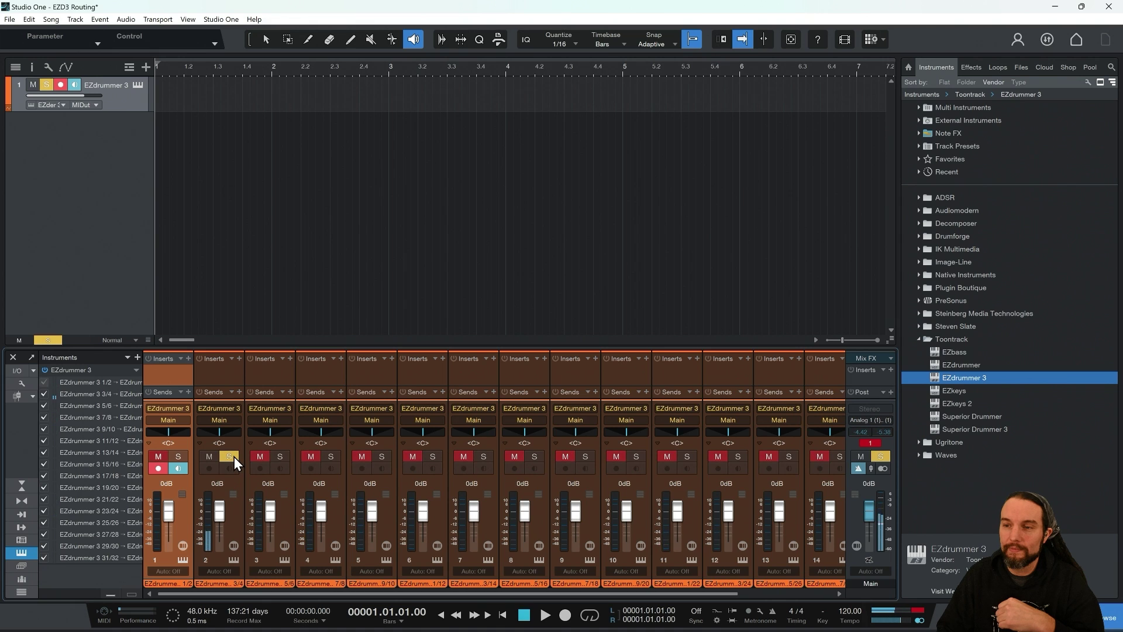
pyautogui.click(234, 456)
pyautogui.click(280, 457)
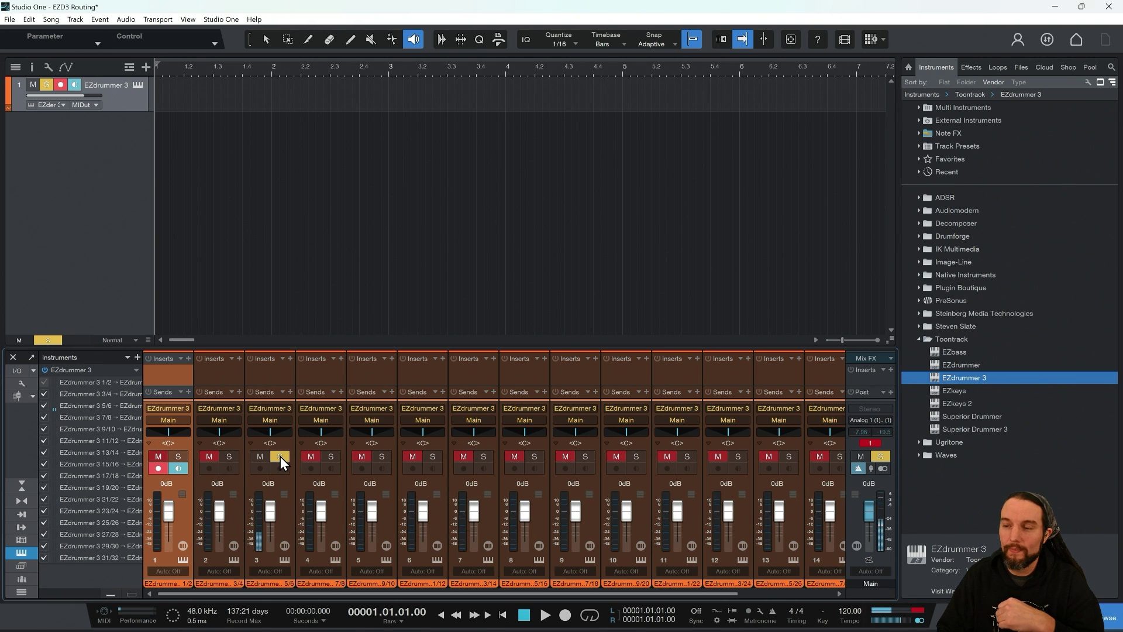
pyautogui.click(279, 456)
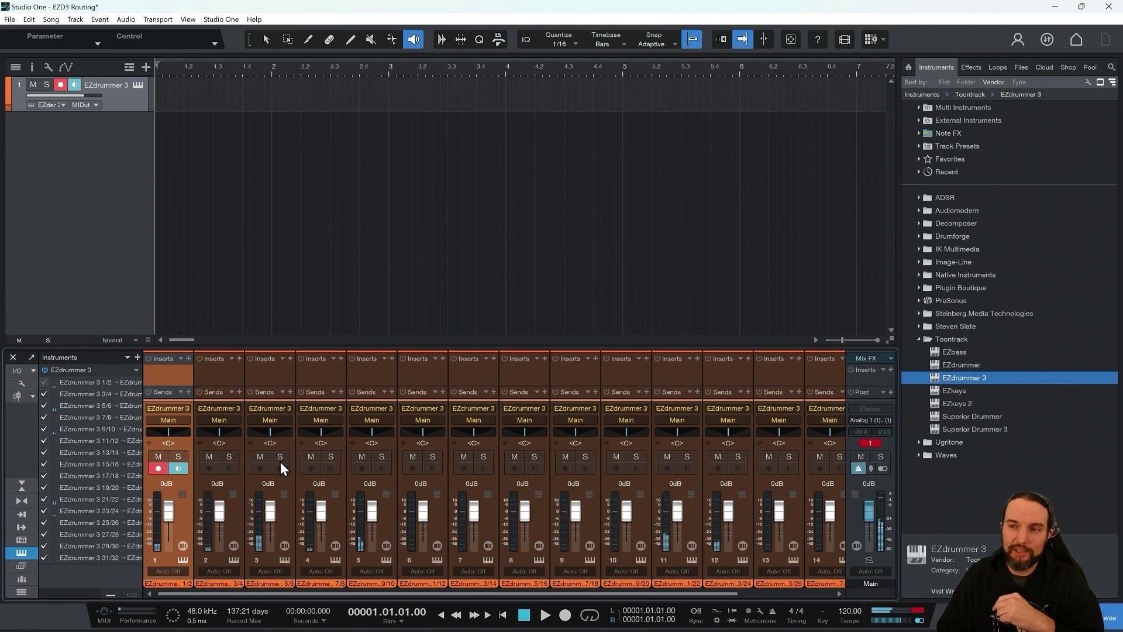
pyautogui.click(331, 456)
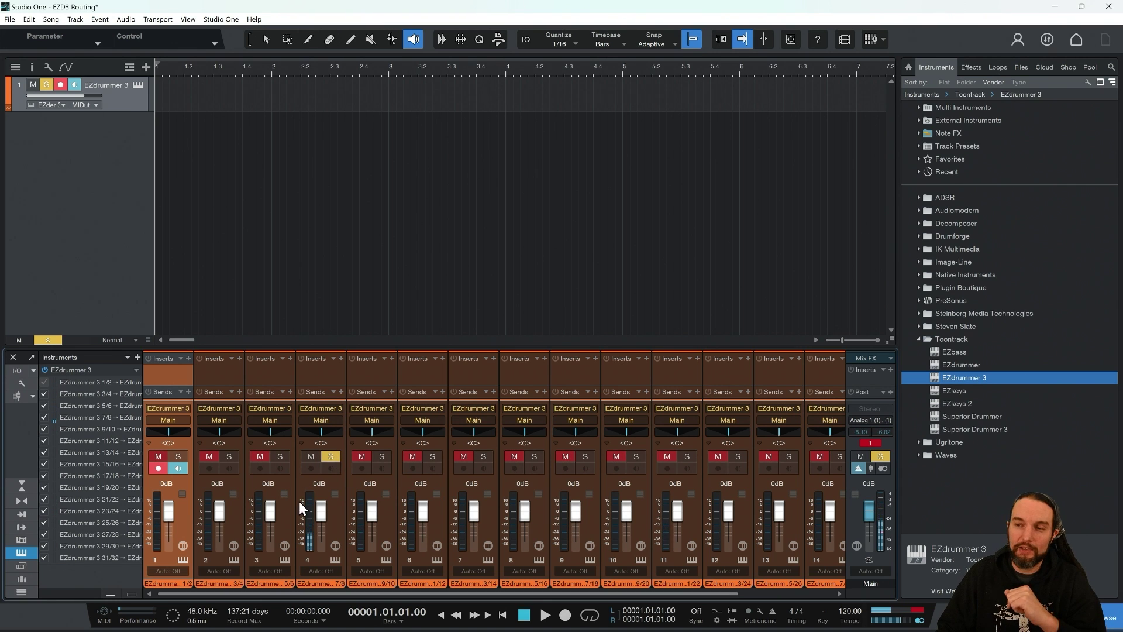
pyautogui.click(331, 456)
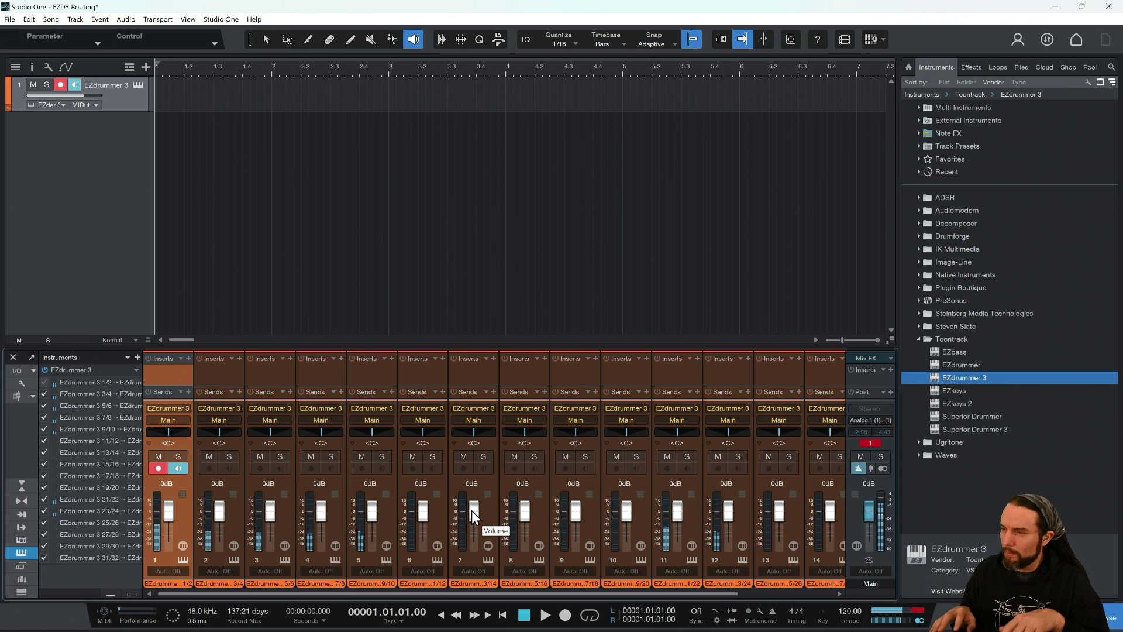
# - Name the first EZdrummer mixer channel 'Kick In'
pyautogui.doubleClick(174, 583)
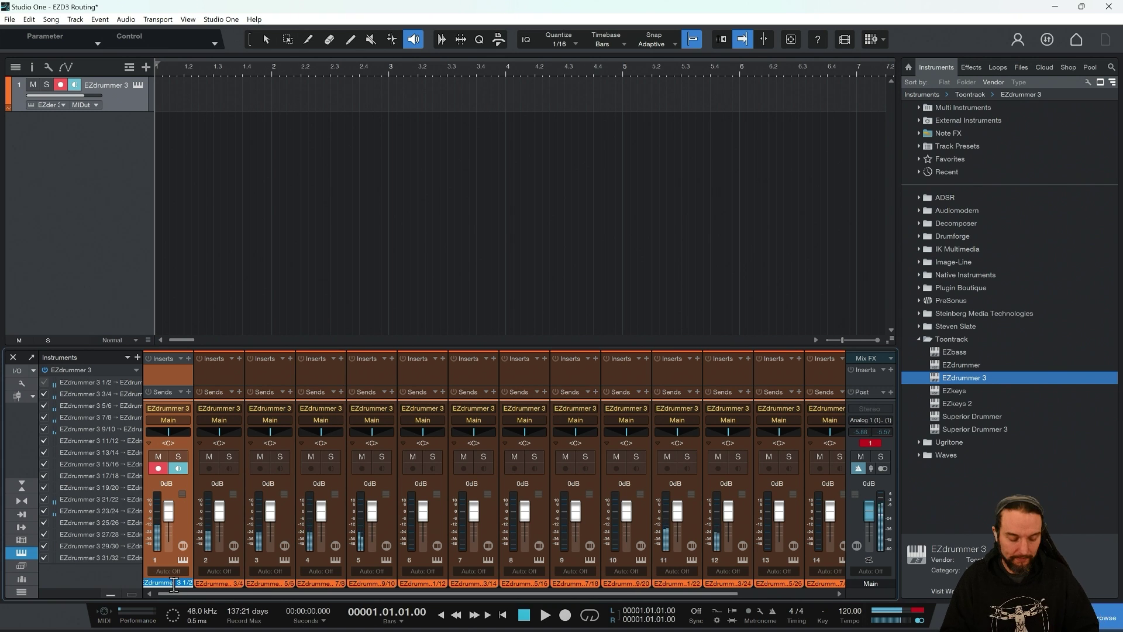
pyautogui.write('Kick In')
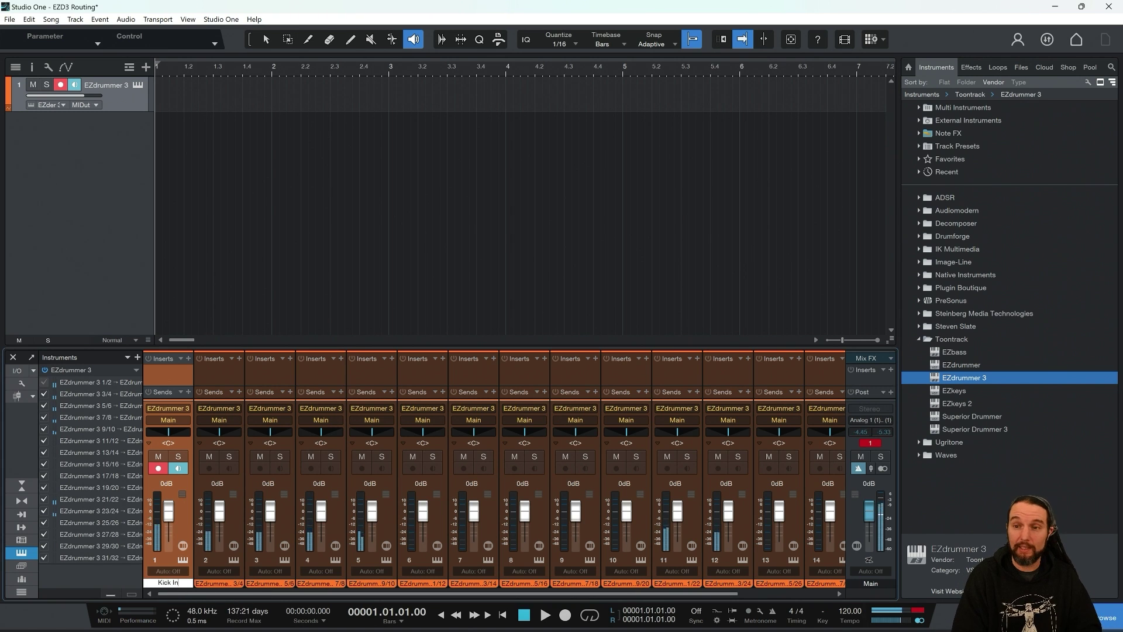
pyautogui.press('Return')
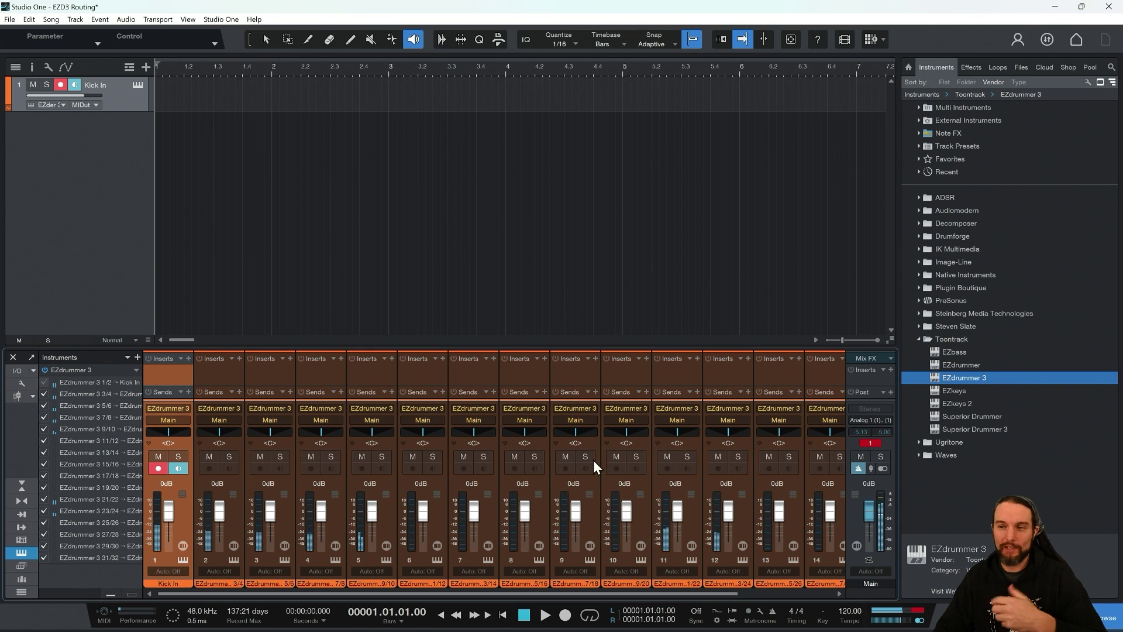
# - Insert Pro-Q 3 on channel 3 with a 12 dB/oct low cut near 37 Hz
pyautogui.click(290, 359)
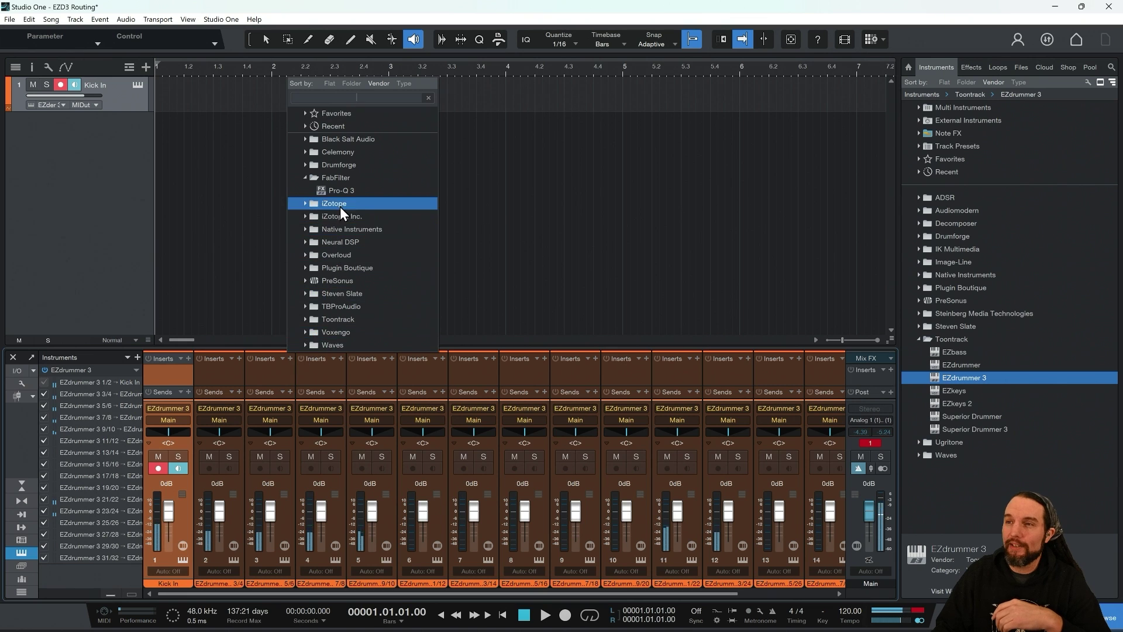
pyautogui.click(328, 189)
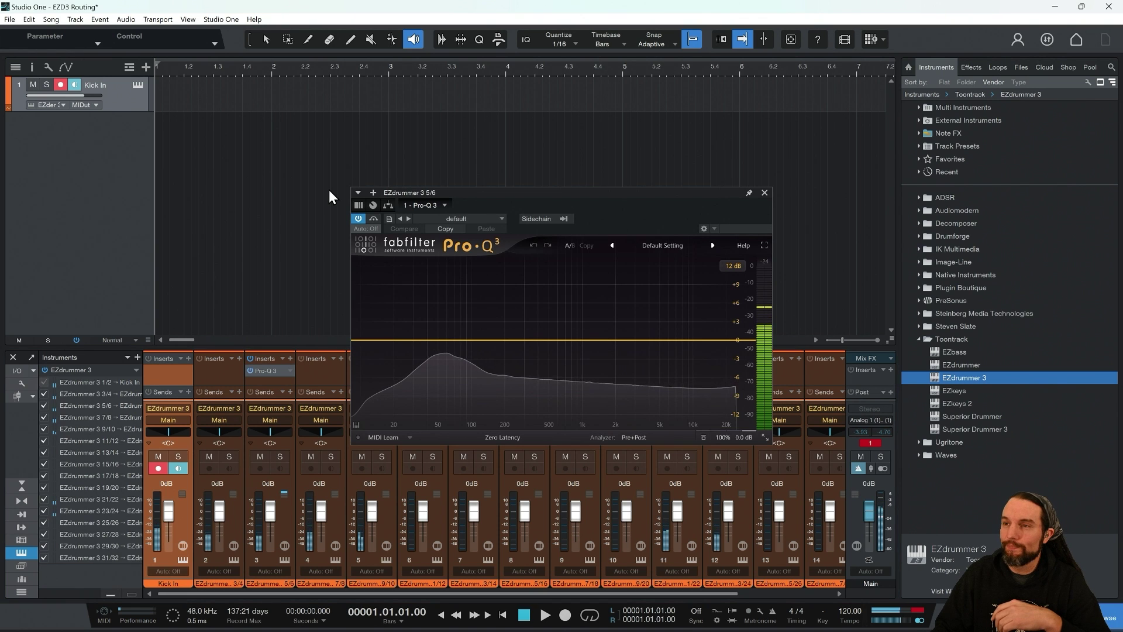
pyautogui.click(425, 340)
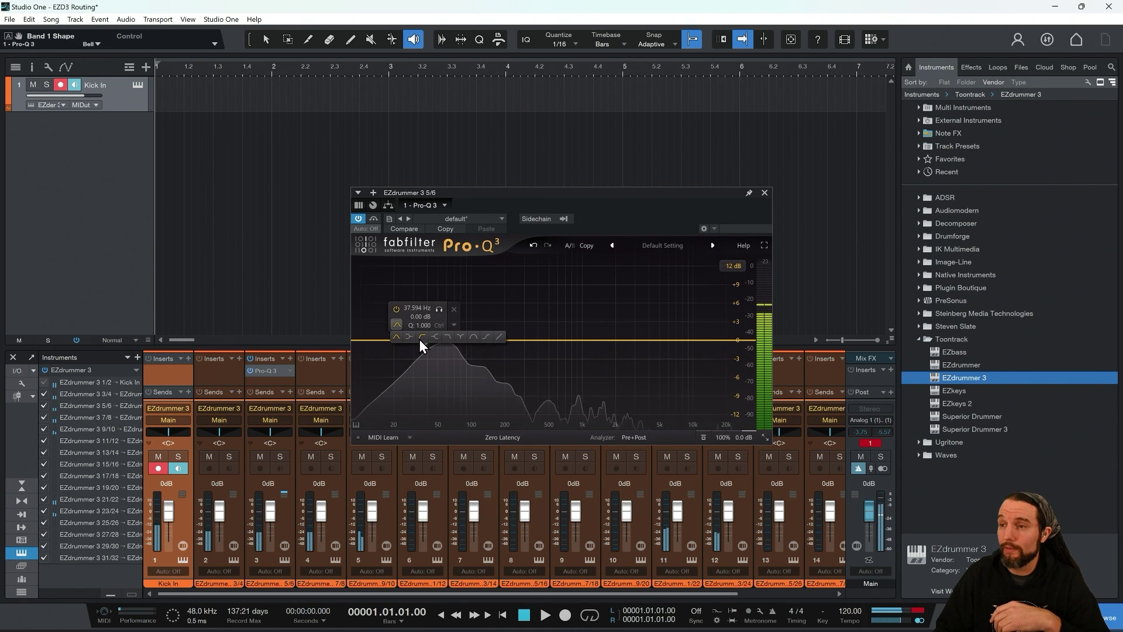
pyautogui.click(421, 338)
pyautogui.moveTo(425, 339); pyautogui.dragTo(423, 338)
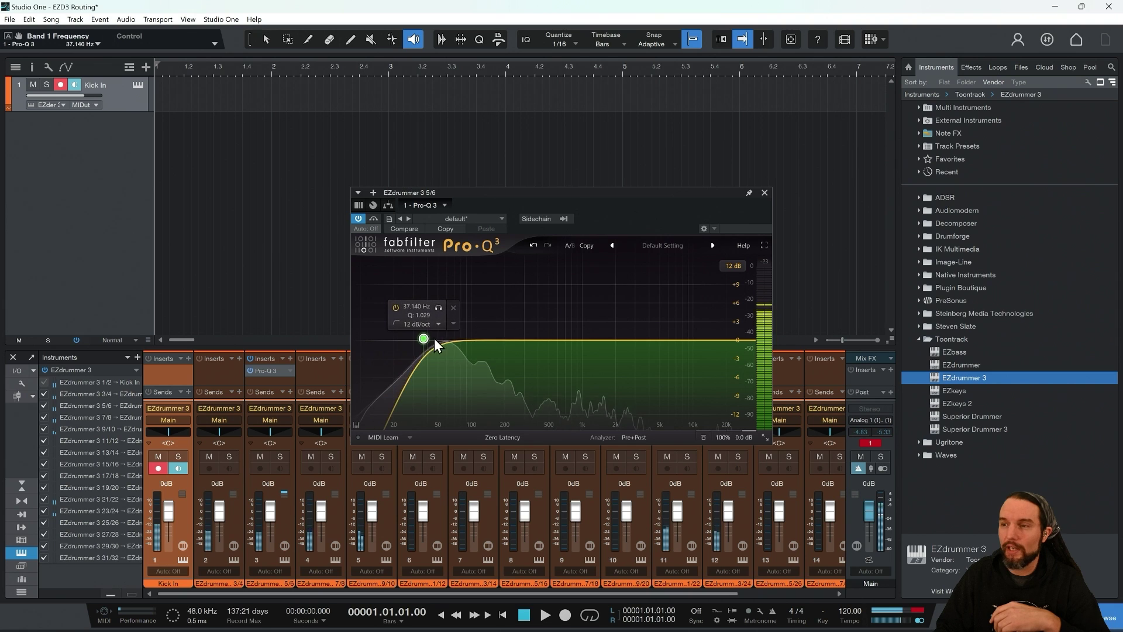
pyautogui.click(764, 192)
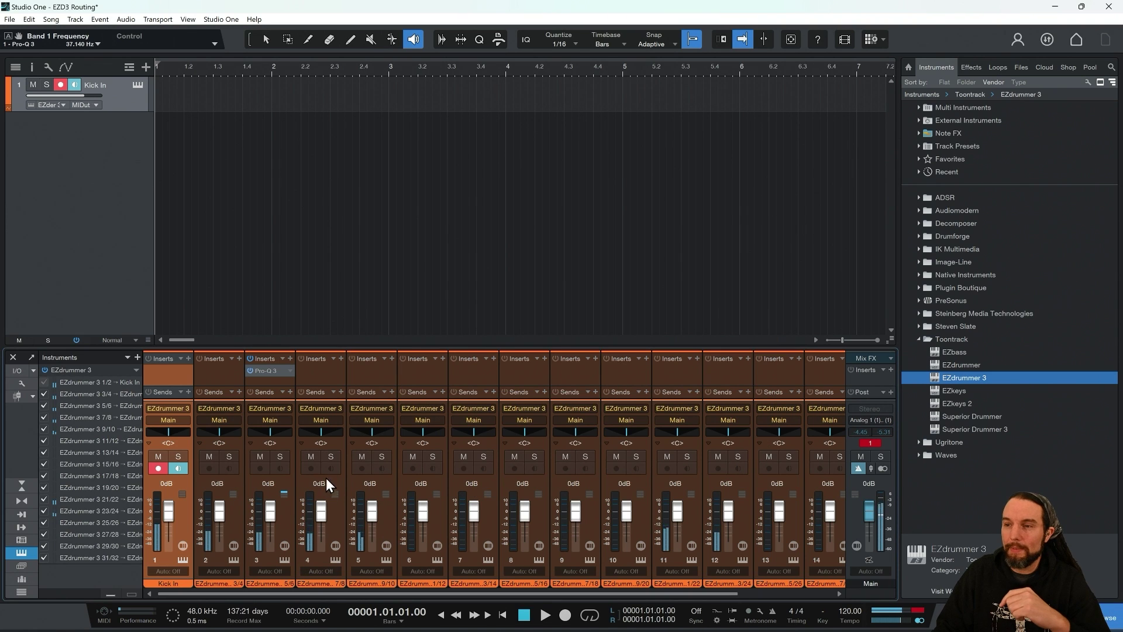
# - With channel 4 soloed, add Pro-Q 3 with a -4.77 dB bell cut near 228 Hz, then unsolo
pyautogui.click(334, 454)
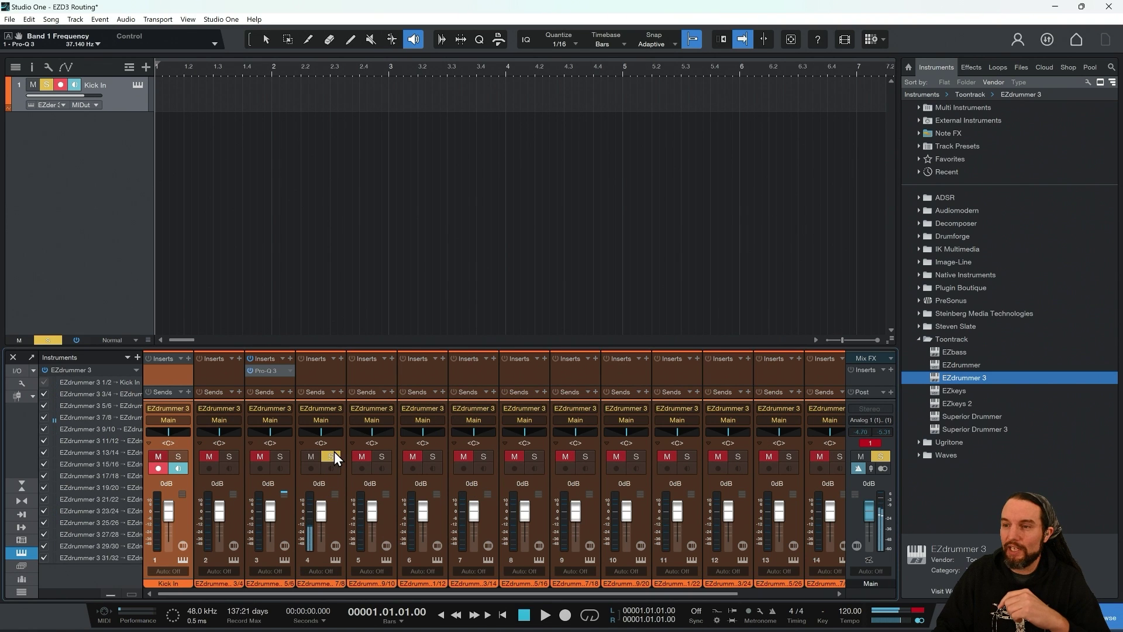
pyautogui.click(341, 358)
pyautogui.click(384, 197)
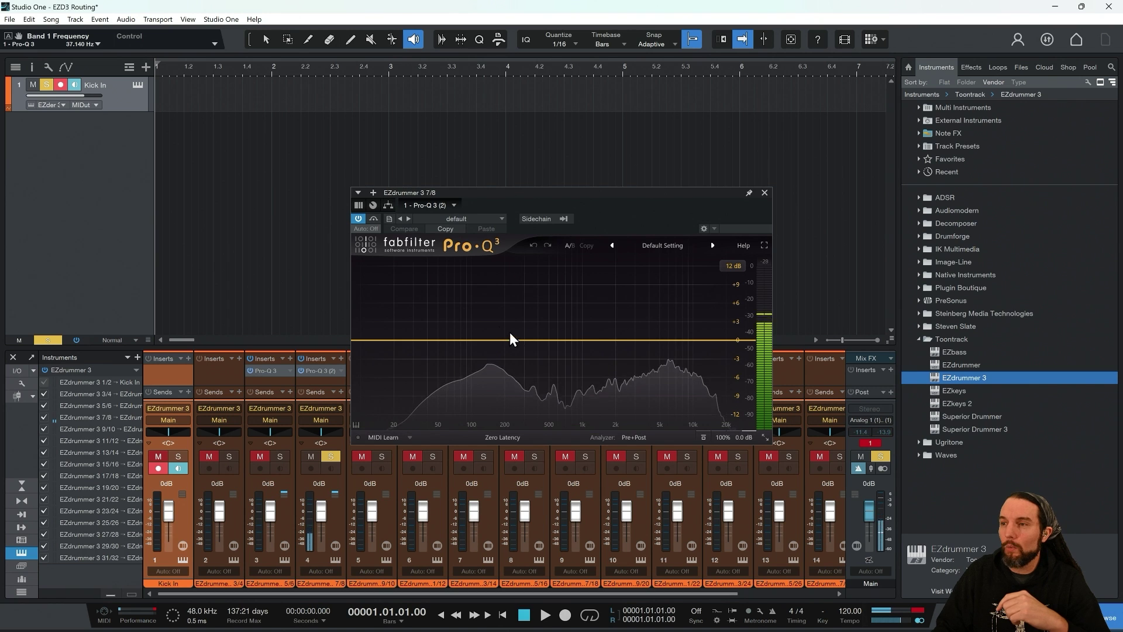
pyautogui.moveTo(521, 339); pyautogui.dragTo(512, 285)
pyautogui.scroll(1, 513, 285)
pyautogui.moveTo(513, 285); pyautogui.dragTo(510, 368)
pyautogui.click(763, 194)
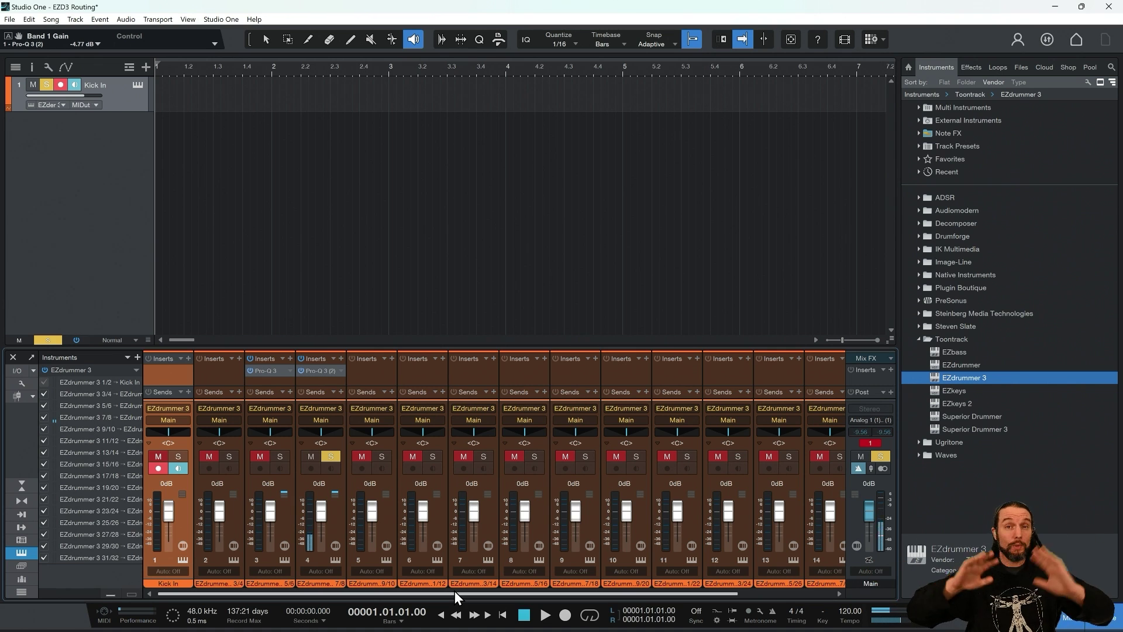
pyautogui.click(331, 458)
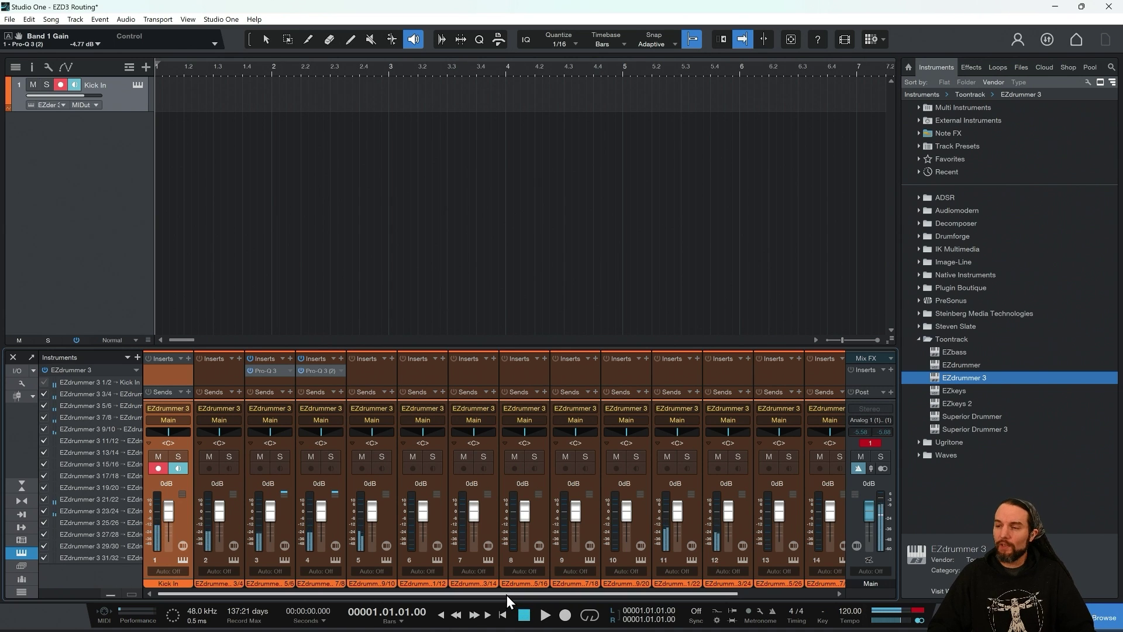
pyautogui.moveTo(506, 595); pyautogui.dragTo(479, 592)
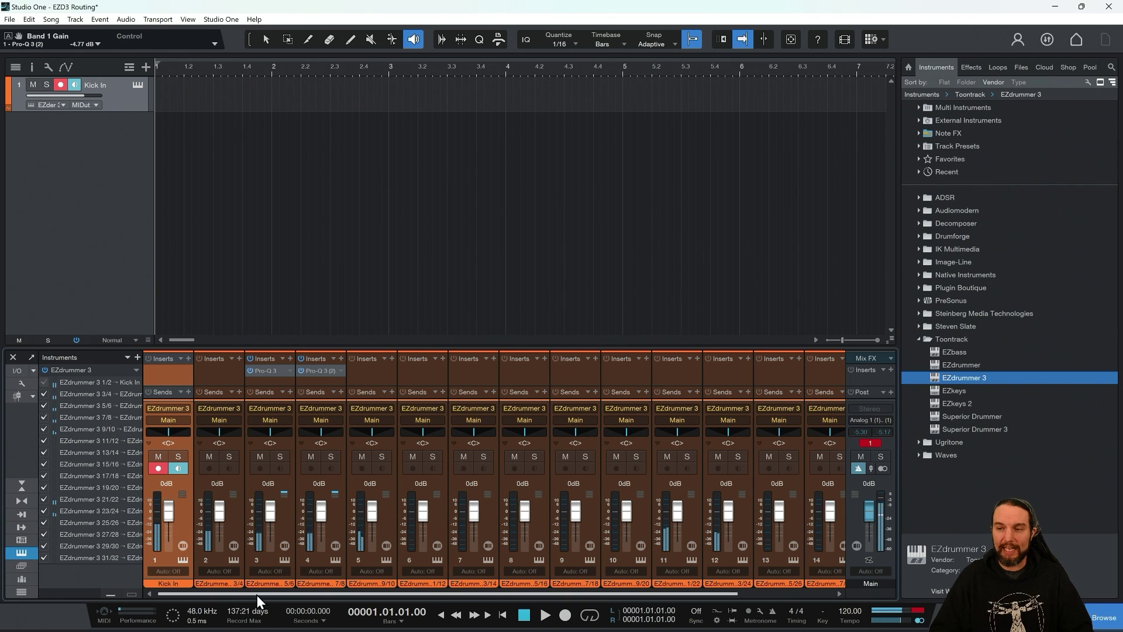
# - Select all EZdrummer channels and add a bus for the selected channels, creating Bus 1
pyautogui.moveTo(257, 595); pyautogui.dragTo(351, 594)
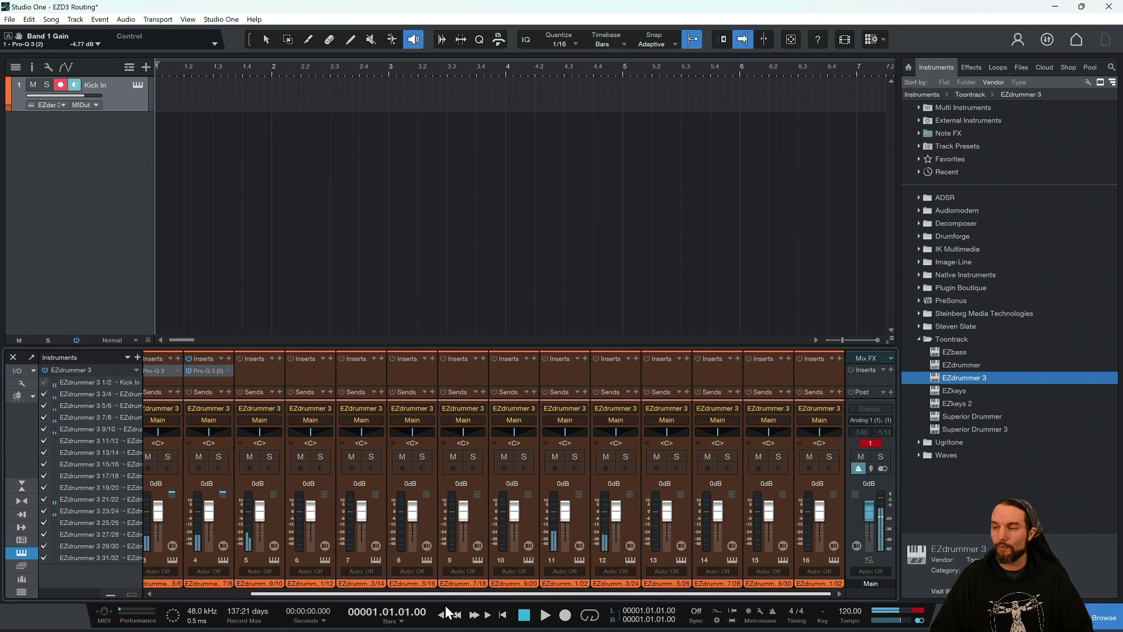
pyautogui.keyDown('shift'); pyautogui.click(840, 515); pyautogui.keyUp('shift')
pyautogui.moveTo(780, 594)
pyautogui.mouseDown()
pyautogui.moveTo(753, 595)
pyautogui.moveTo(791, 594)
pyautogui.mouseUp()
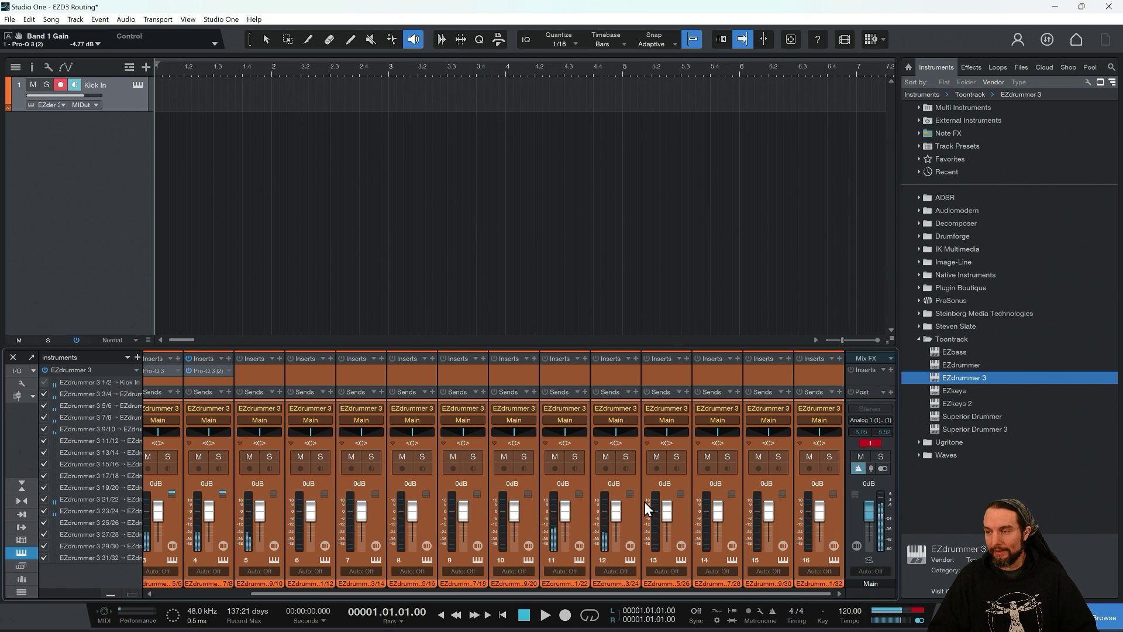
pyautogui.rightClick(631, 517)
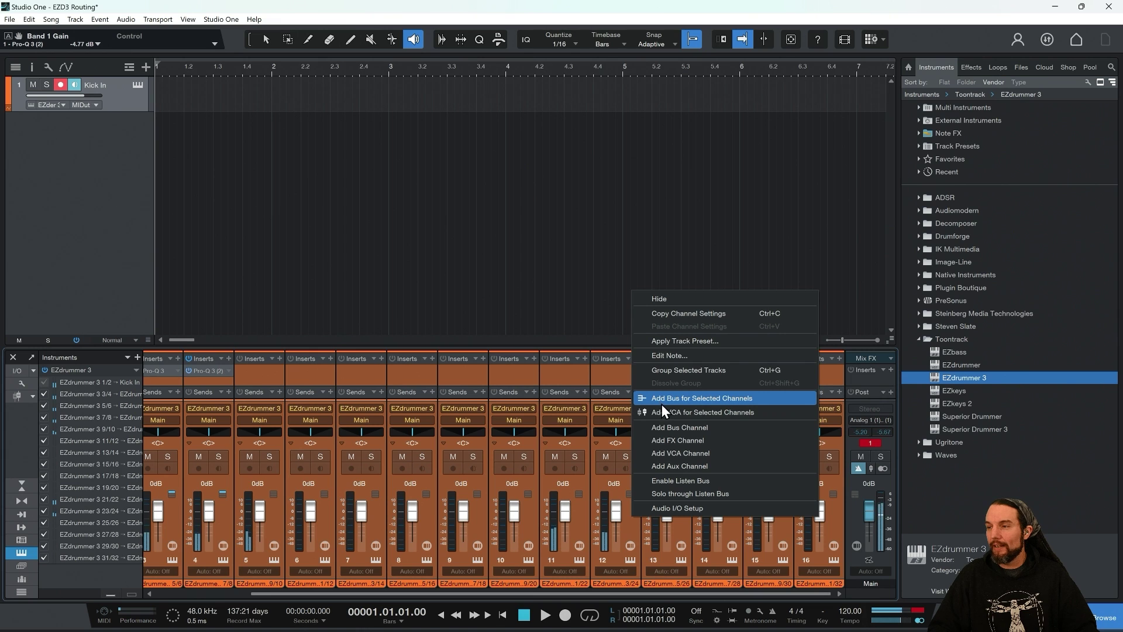
pyautogui.click(733, 401)
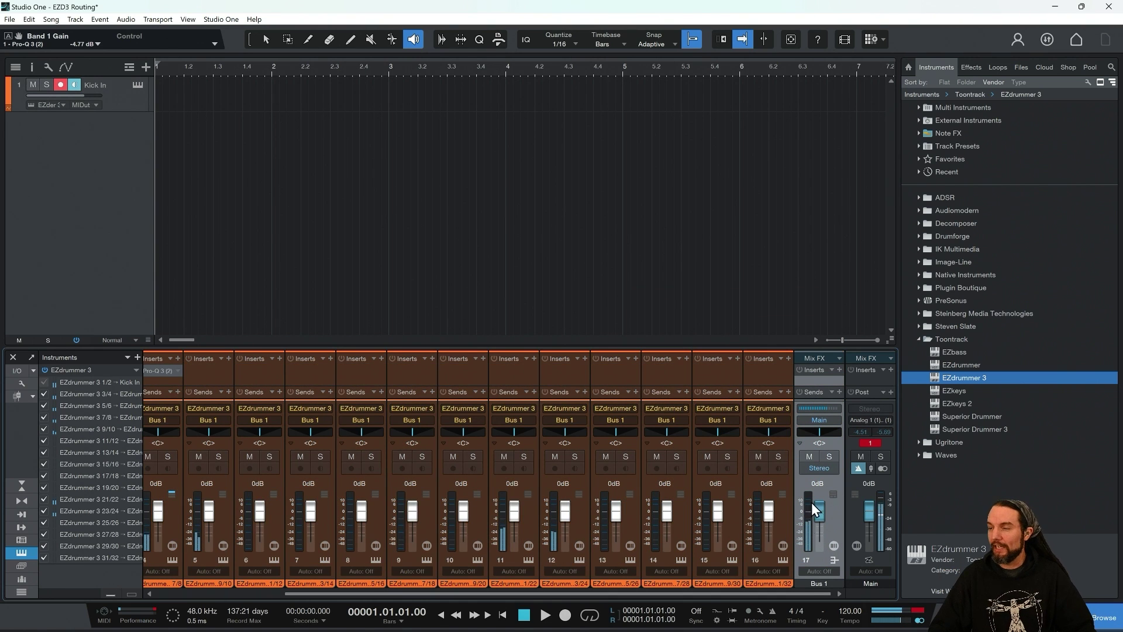
# - Rename the Bus 1 channel to 'EZD Bus' and pick an orange channel colour
pyautogui.doubleClick(819, 583)
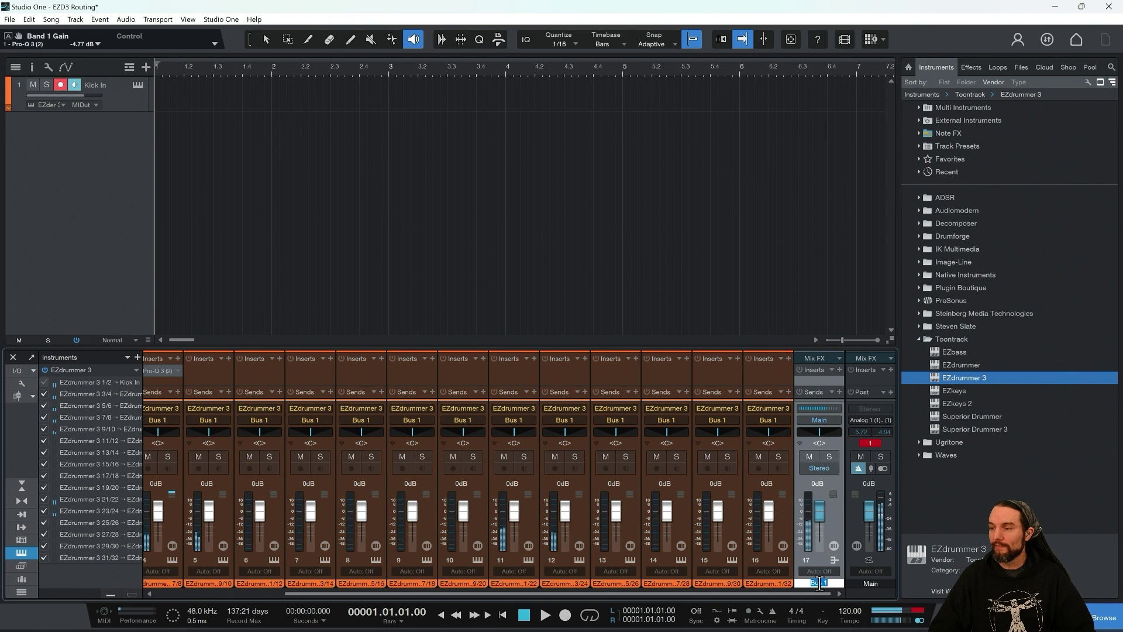
pyautogui.write('EZD Bus')
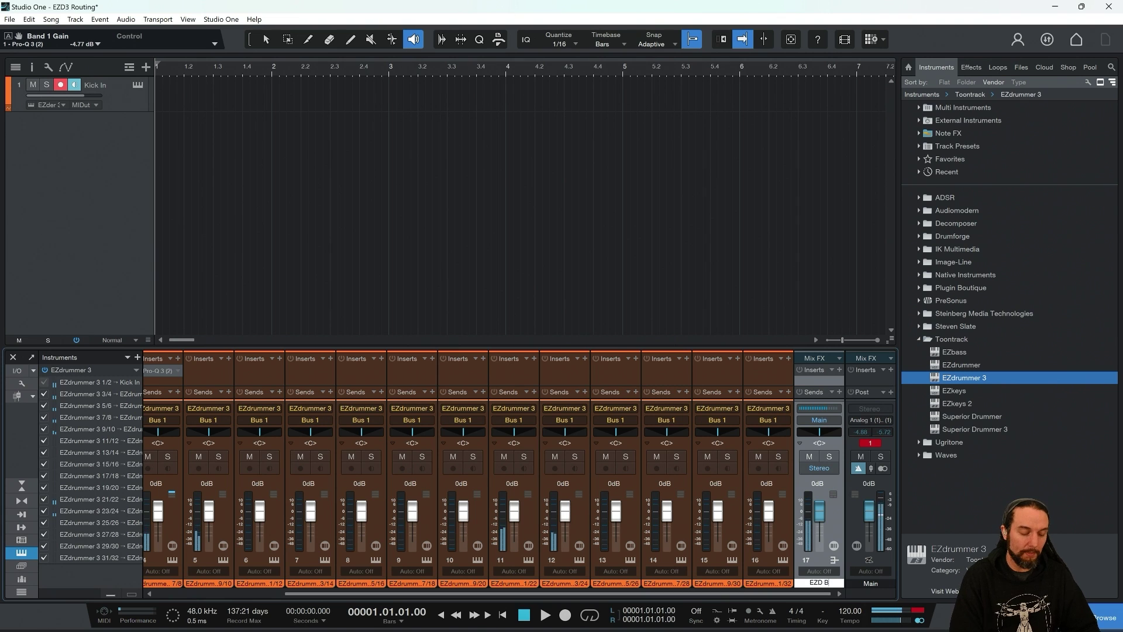
pyautogui.press('Return')
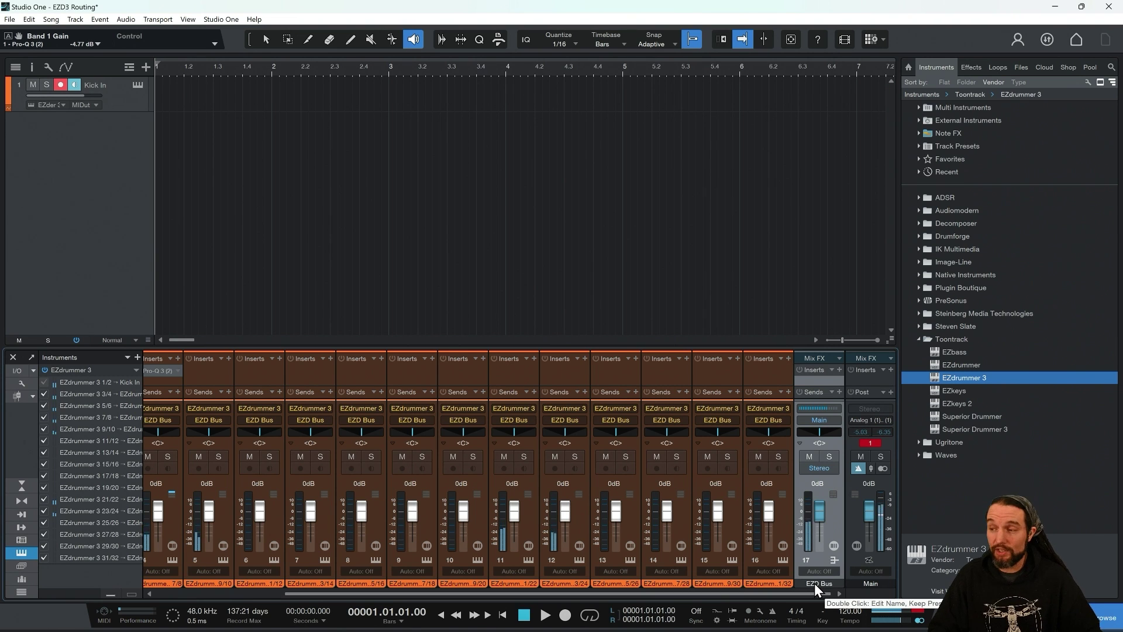
pyautogui.click(814, 584)
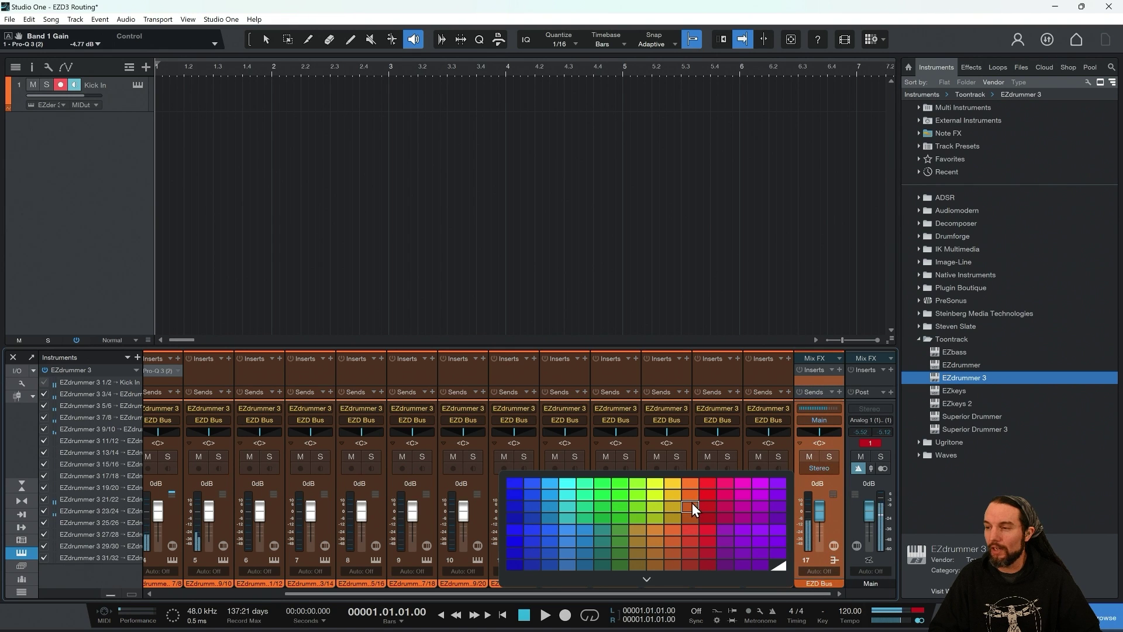
pyautogui.click(659, 531)
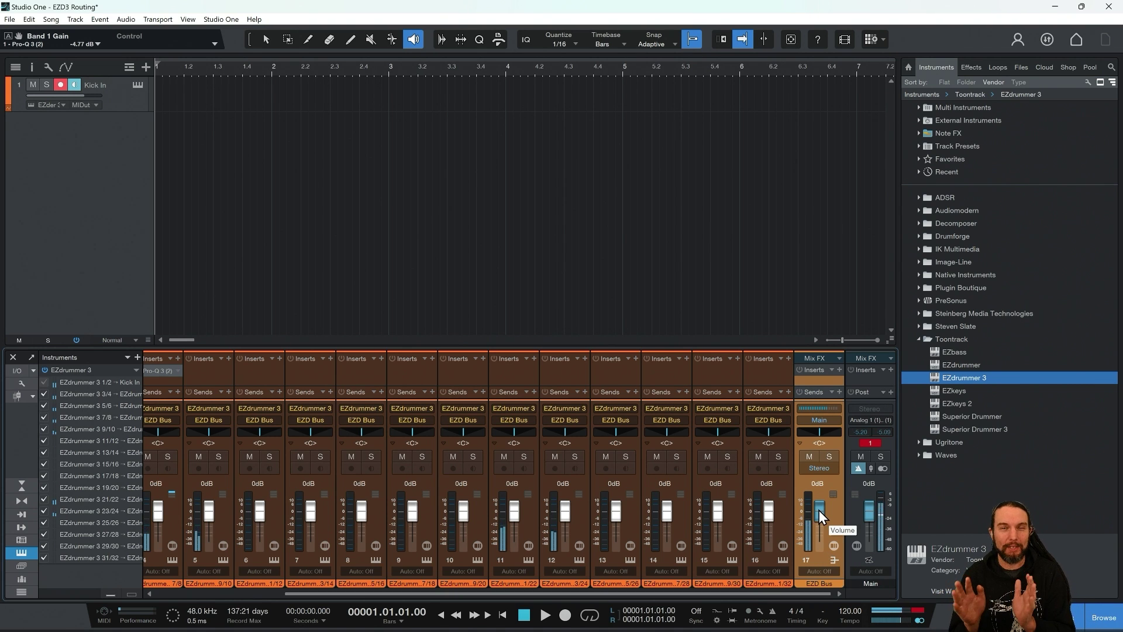
# - Set the EZD Bus fader to -1.1 dB, test Mute and Solo, and open its inserts list
pyautogui.moveTo(819, 510)
pyautogui.mouseDown()
pyautogui.moveTo(821, 568)
pyautogui.moveTo(823, 511)
pyautogui.mouseUp()
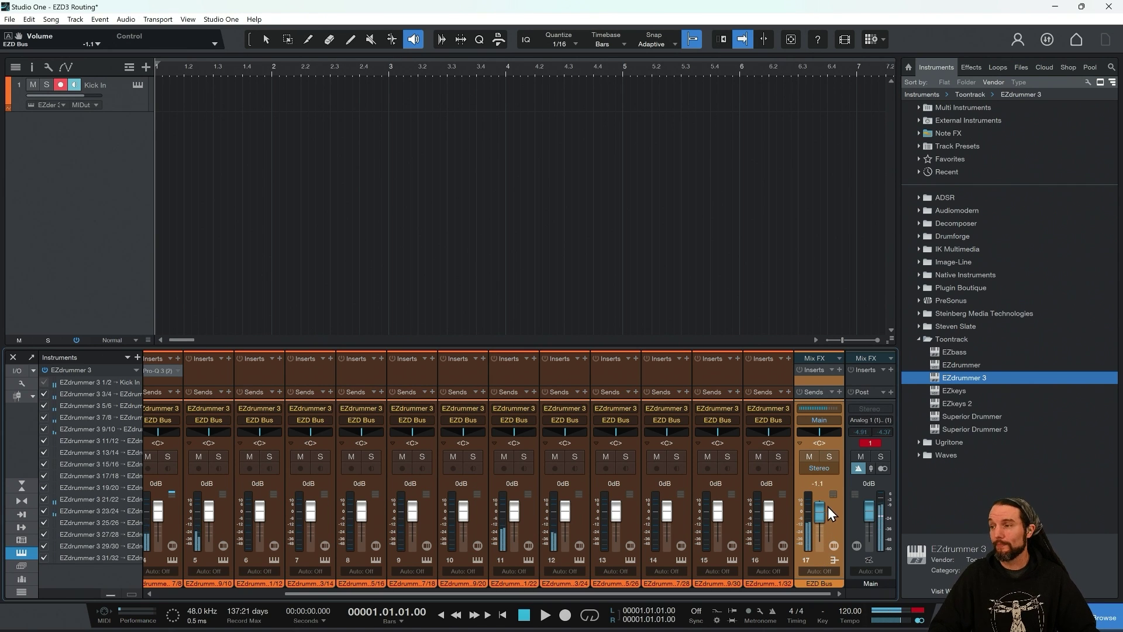
pyautogui.click(810, 457)
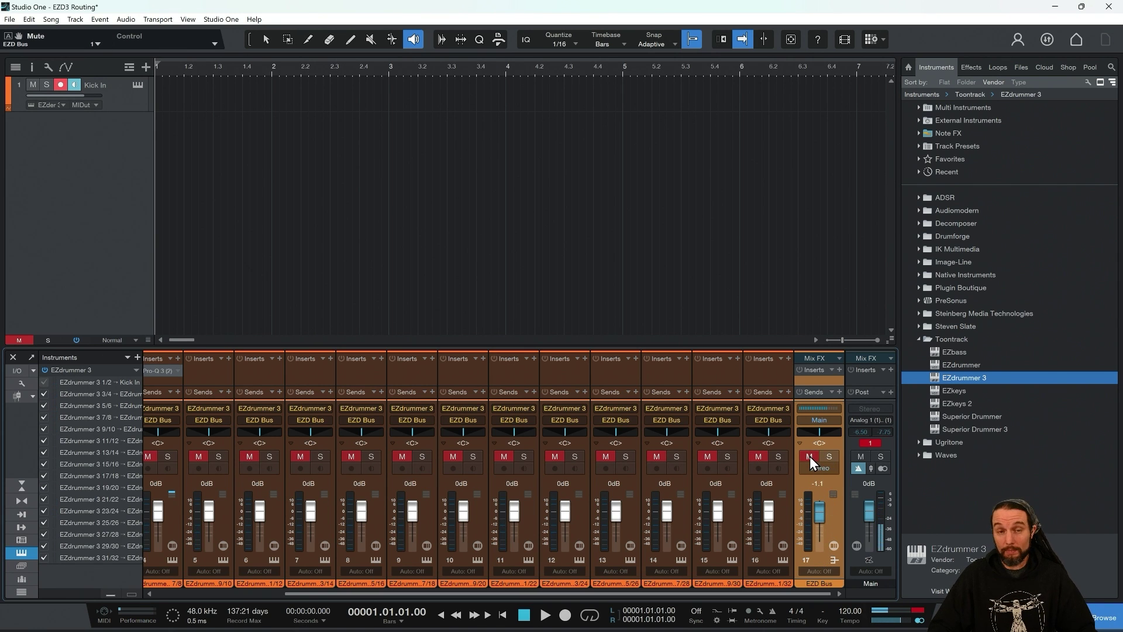
pyautogui.click(809, 456)
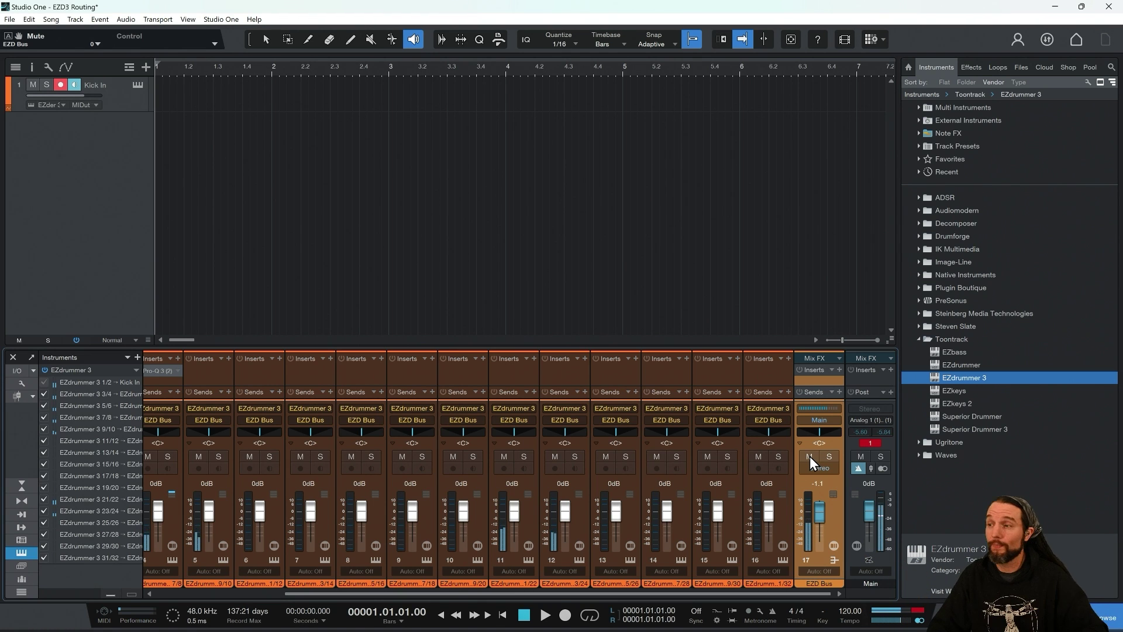
pyautogui.click(829, 456)
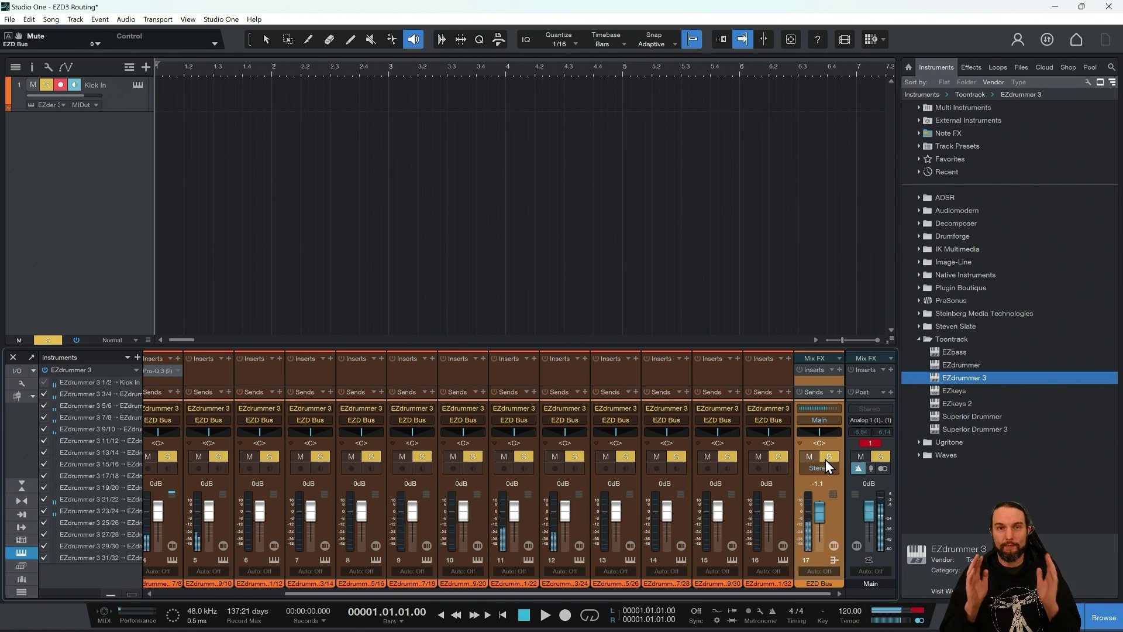
pyautogui.click(827, 457)
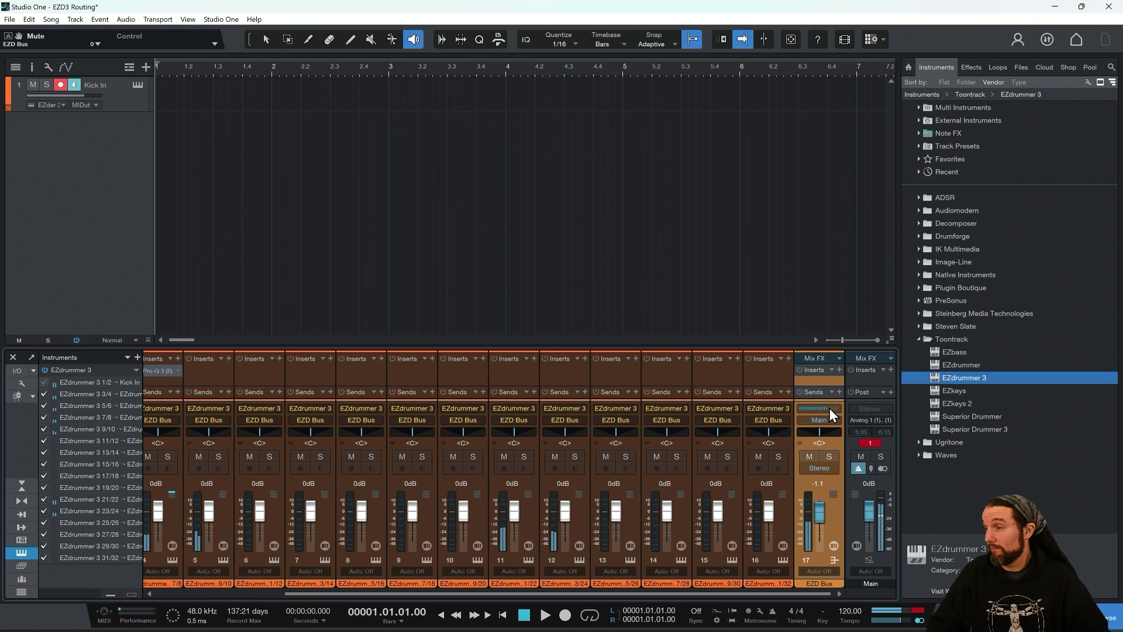
pyautogui.click(840, 370)
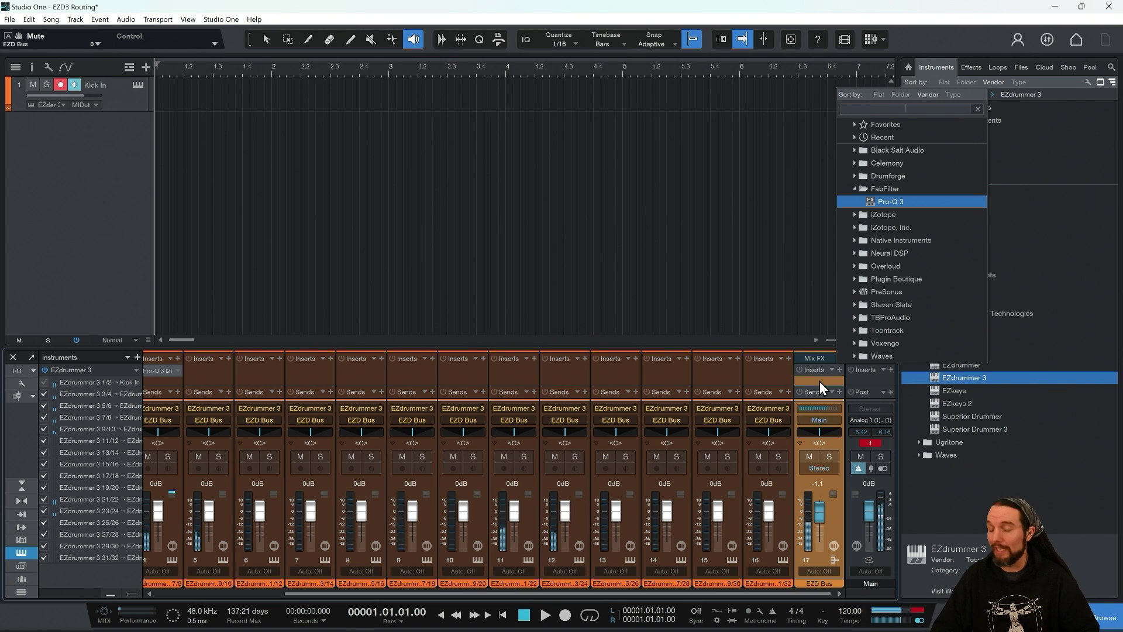
# - Add L2 Stereo to the EZD Bus with threshold -3.5 dB and out ceiling -1.2 dB
pyautogui.write('l2')
pyautogui.click(865, 163)
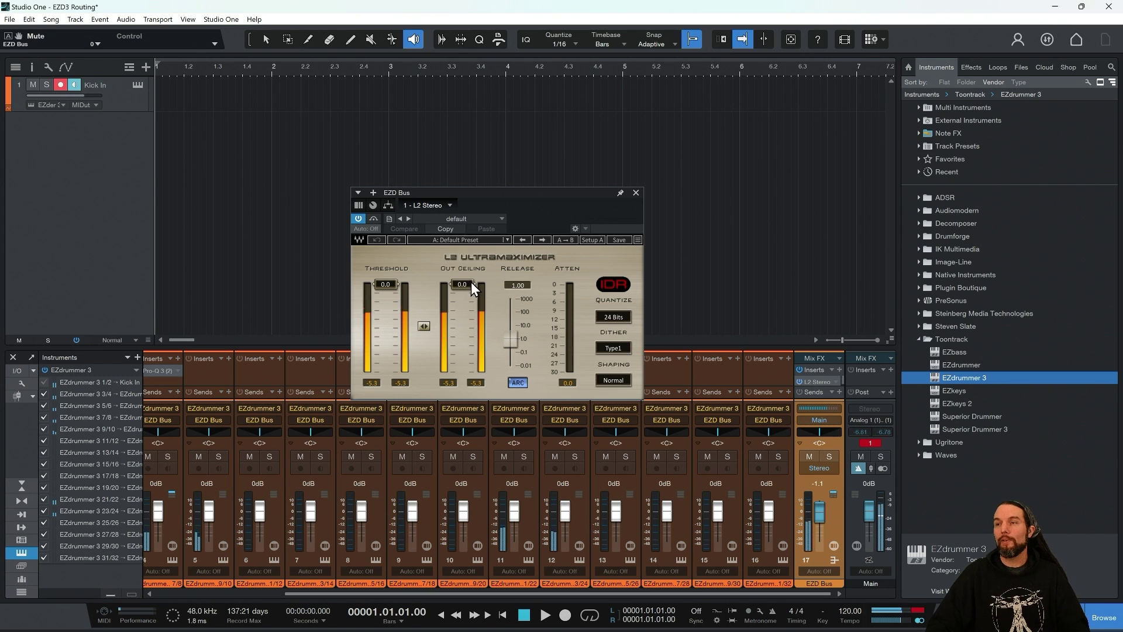
pyautogui.moveTo(471, 282); pyautogui.dragTo(471, 286)
pyautogui.moveTo(386, 283); pyautogui.dragTo(388, 297)
pyautogui.click(636, 192)
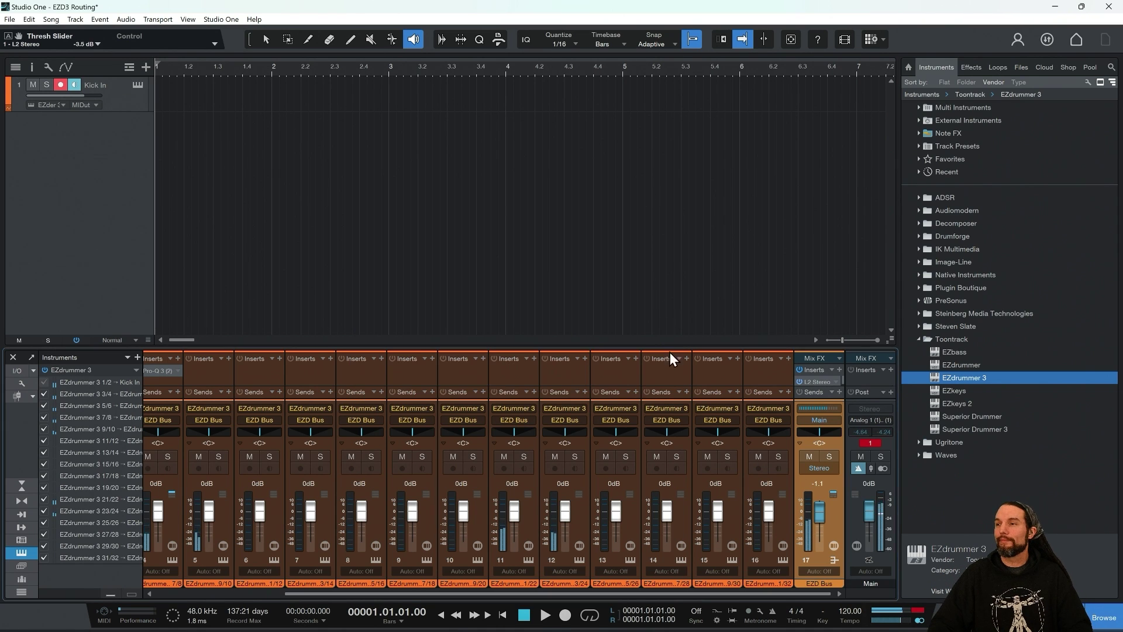